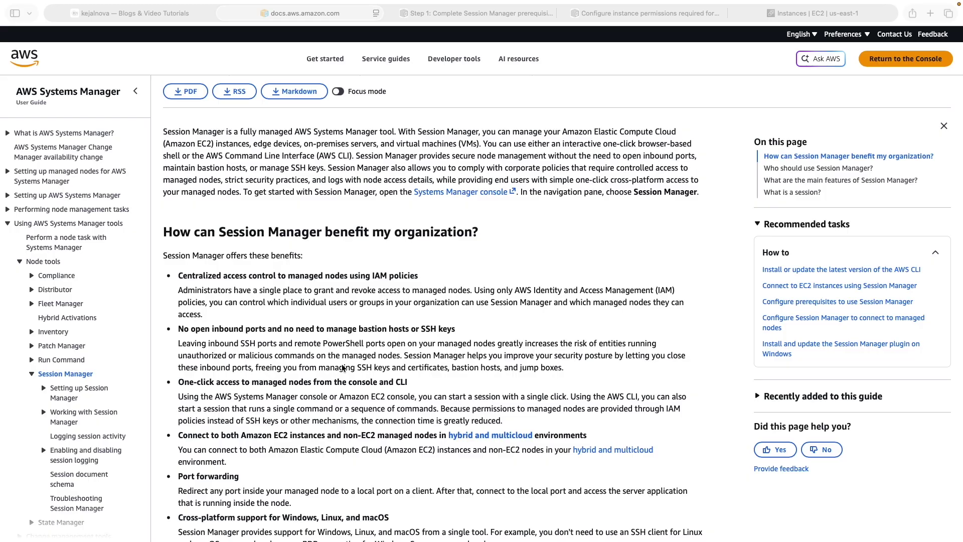
Review the AWS documentation on Session Manager's benefits, session logging, prerequisites and required EC2 instance permissions
scroll(343, 368, "down", 3)
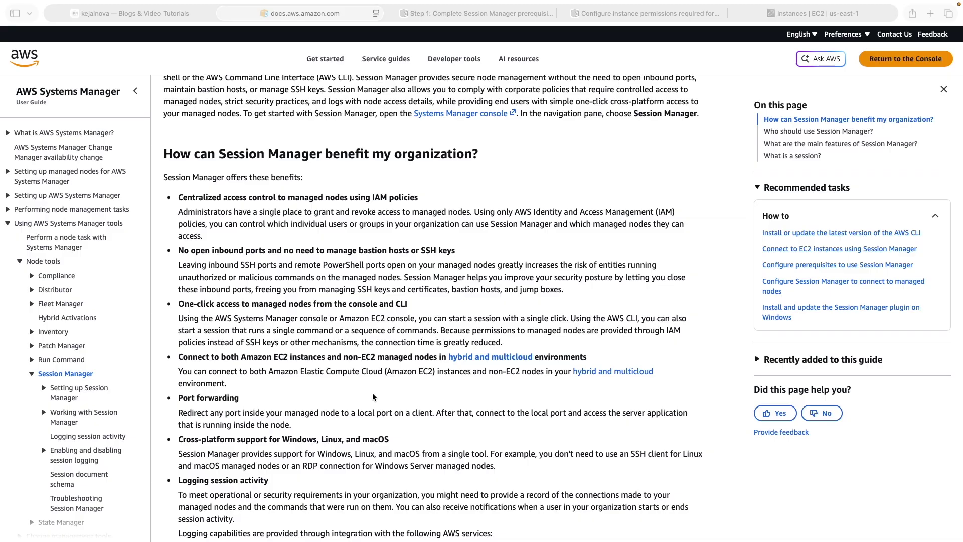
scroll(373, 398, "down", 2)
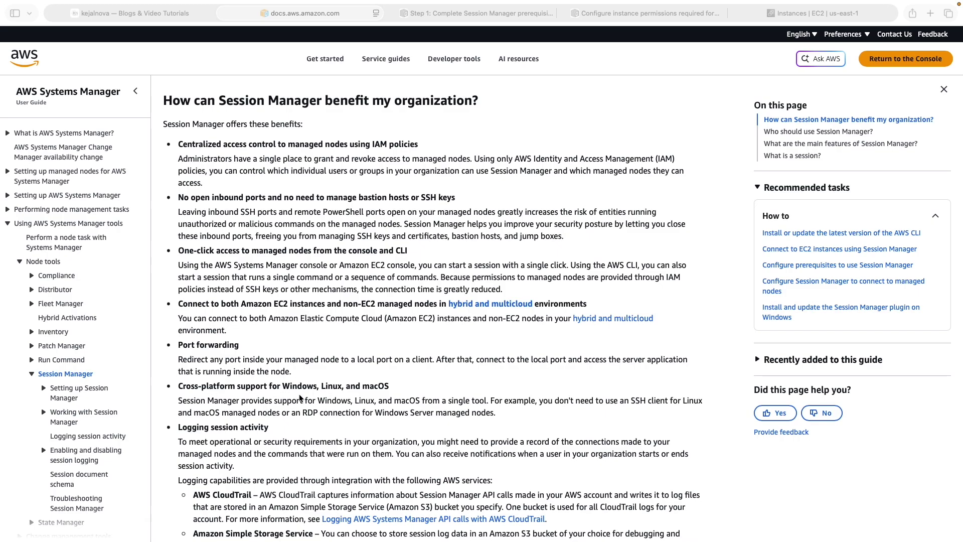
scroll(300, 398, "down", 3)
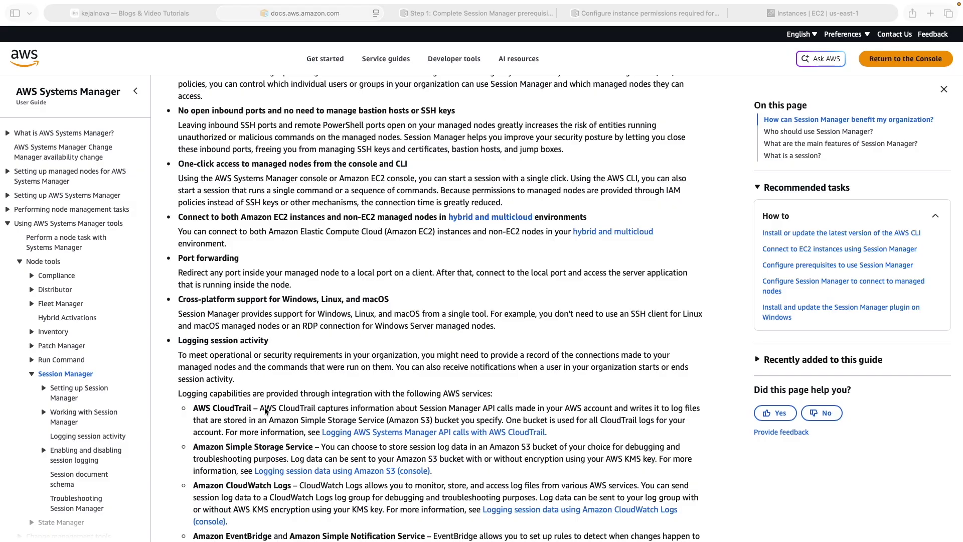
key("ctrl+Tab")
scroll(412, 257, "up", 15)
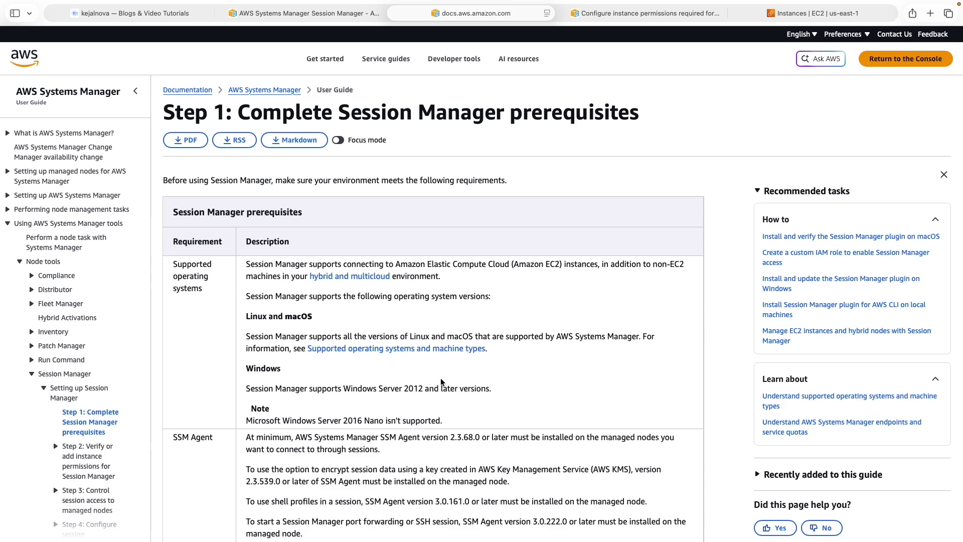
scroll(439, 379, "down", 2)
scroll(439, 379, "down", 3)
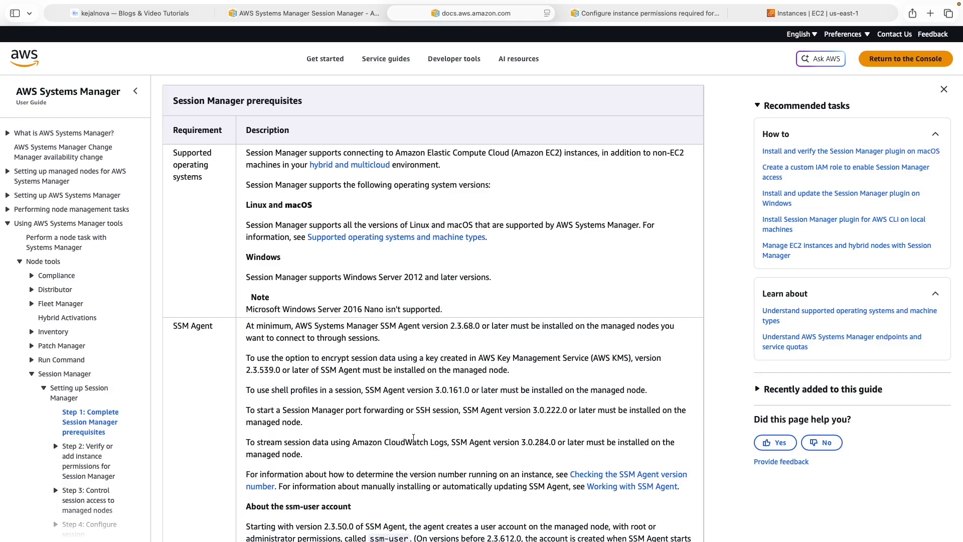
scroll(413, 438, "down", 2)
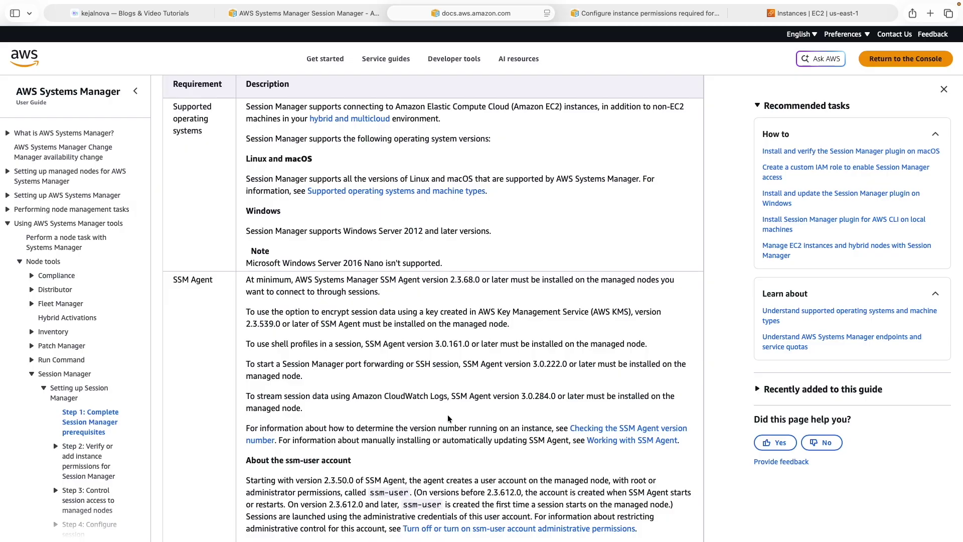
scroll(447, 418, "down", 2)
key("ctrl+Tab")
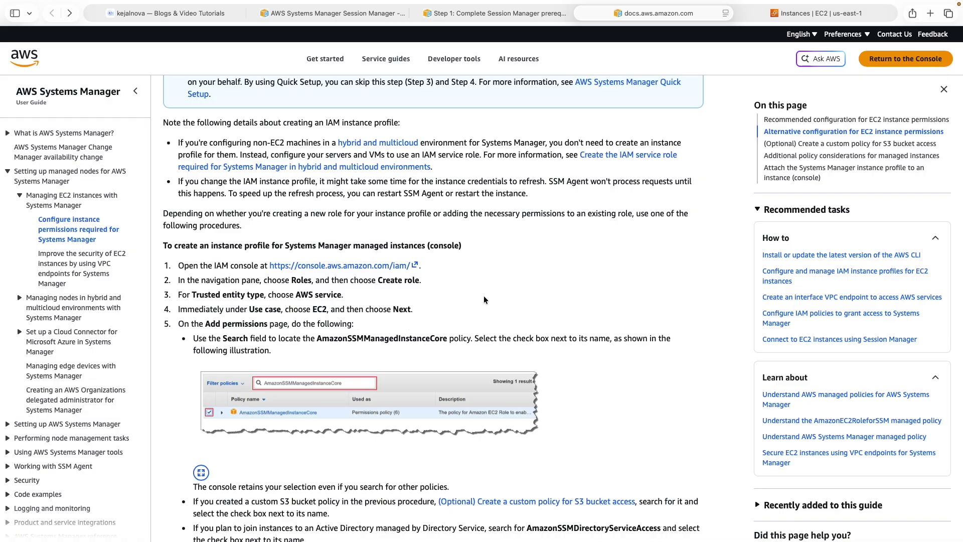
Switch to the AWS console, open Session Manager in Systems Manager, and start a new session to reach the target selection
left_click(793, 14)
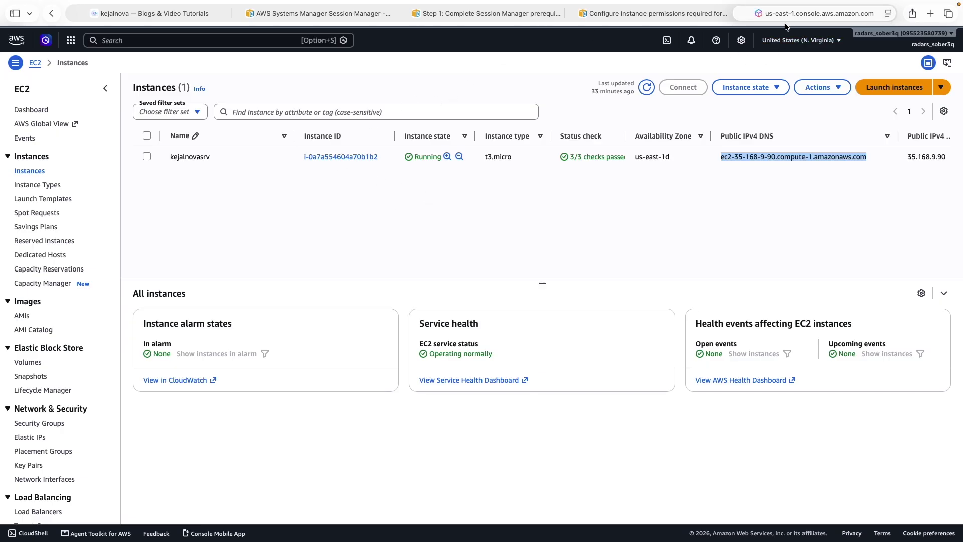
left_click(188, 42)
type("syste")
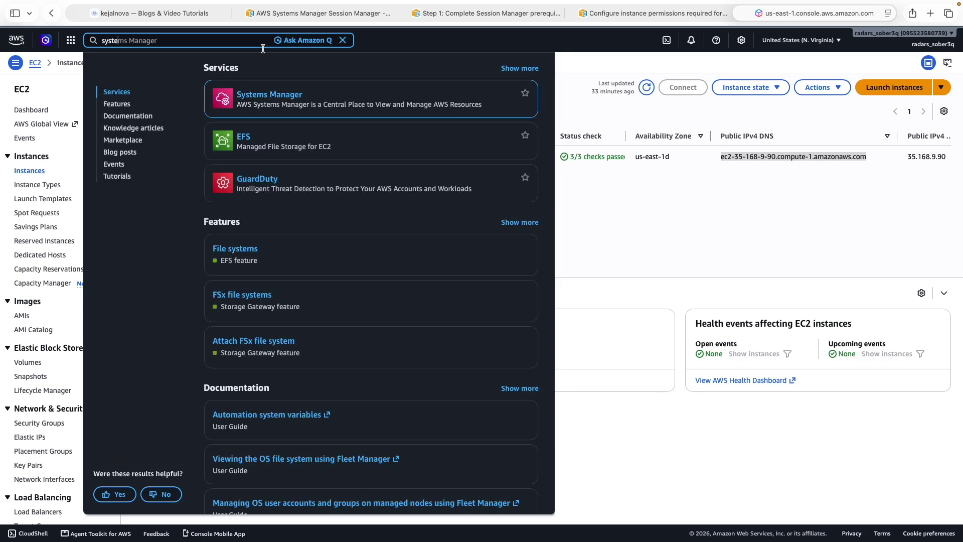
key("Return")
left_click(41, 349)
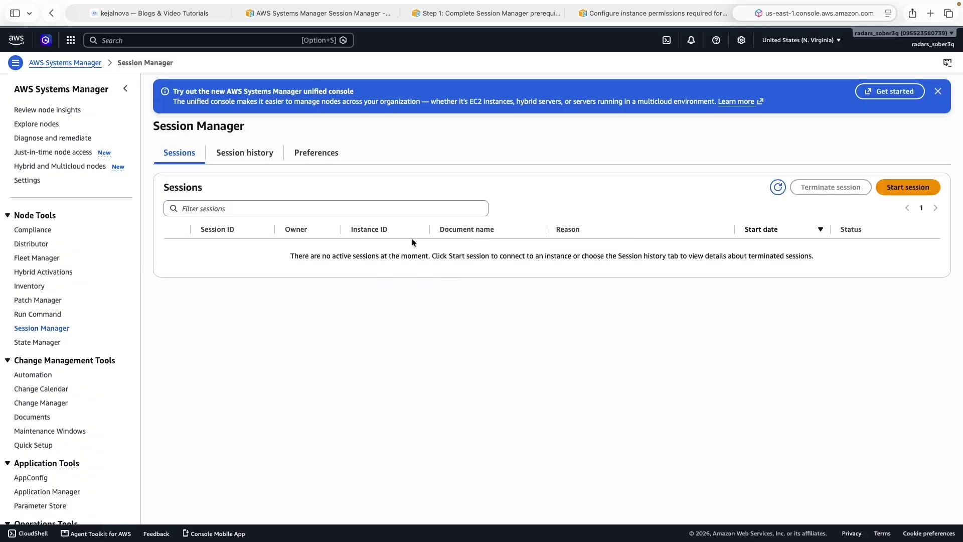
left_click(916, 189)
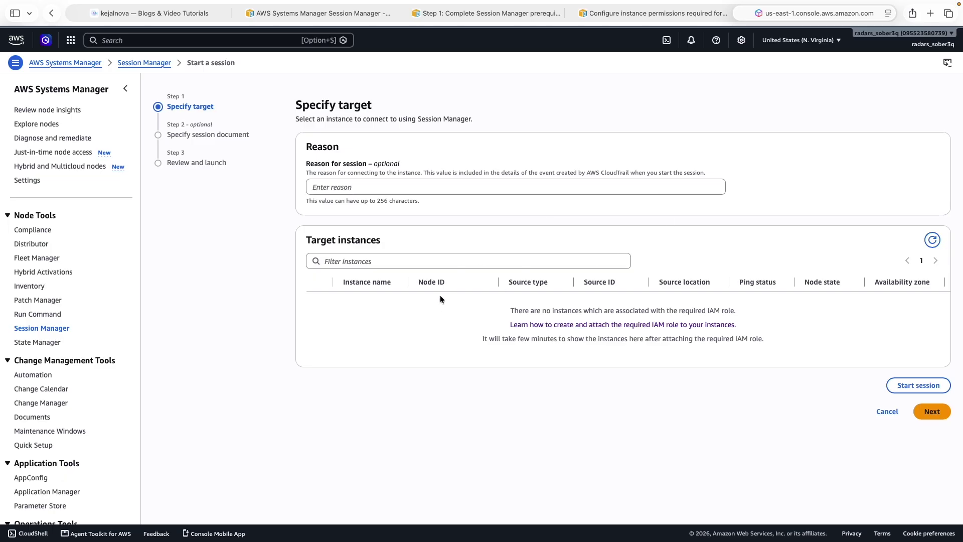
Open the IAM console from the instance permissions guide and begin creating a new role
left_click(650, 20)
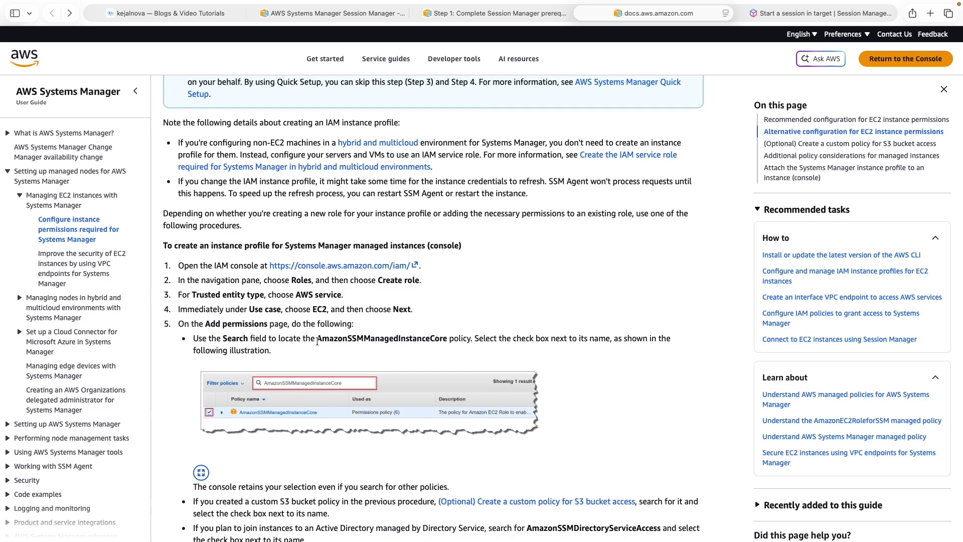
left_click_drag(318, 338, 446, 337)
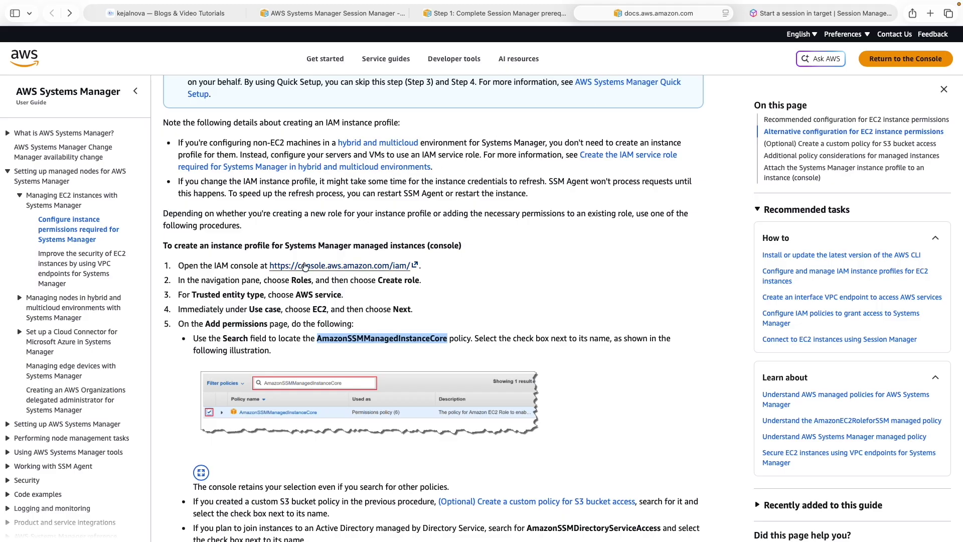
left_click(307, 266)
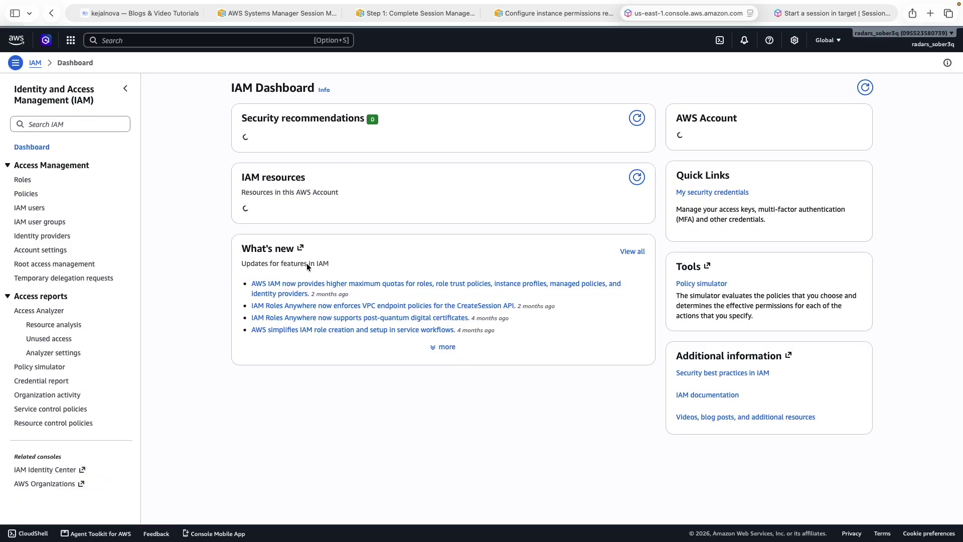
left_click(24, 180)
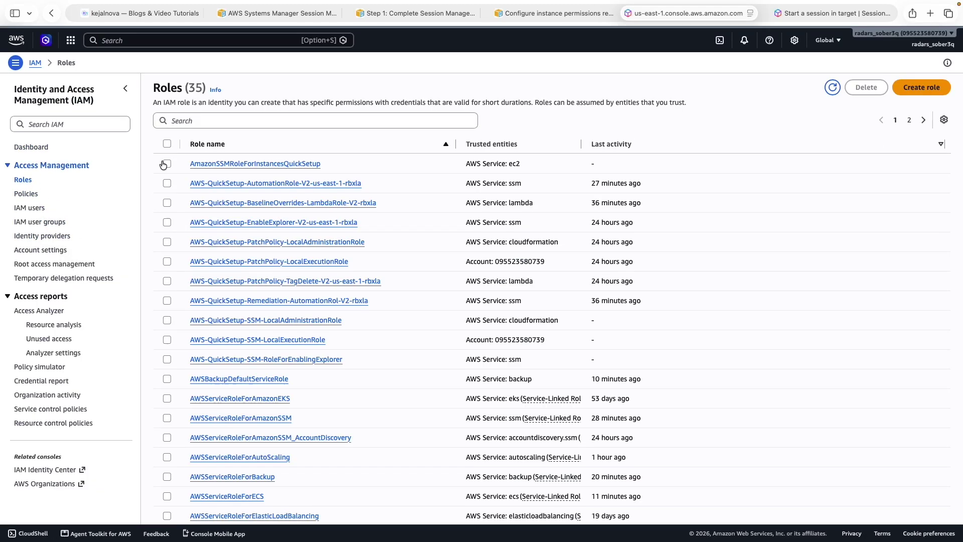
left_click(928, 89)
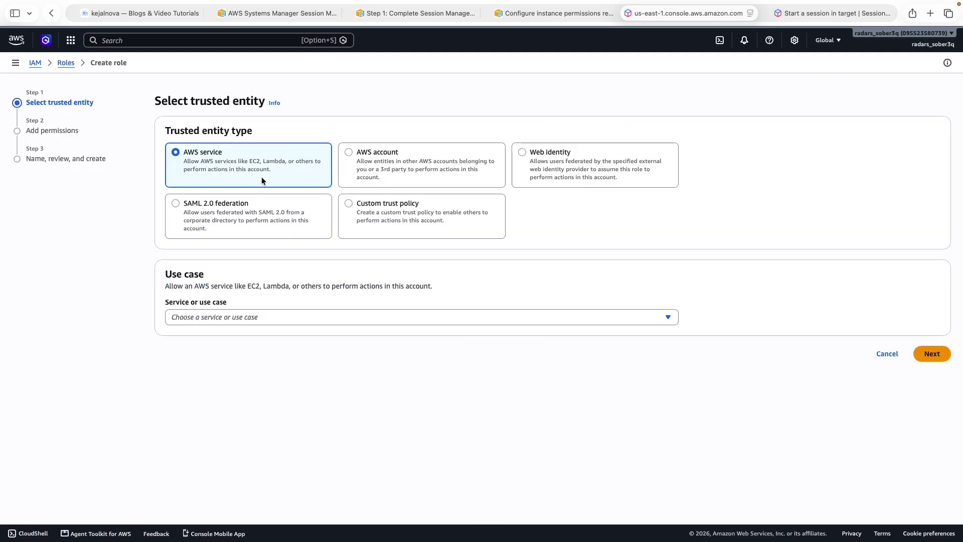
Choose EC2 as the AWS service use case for the role's trusted entity and proceed to its permissions
left_click(236, 317)
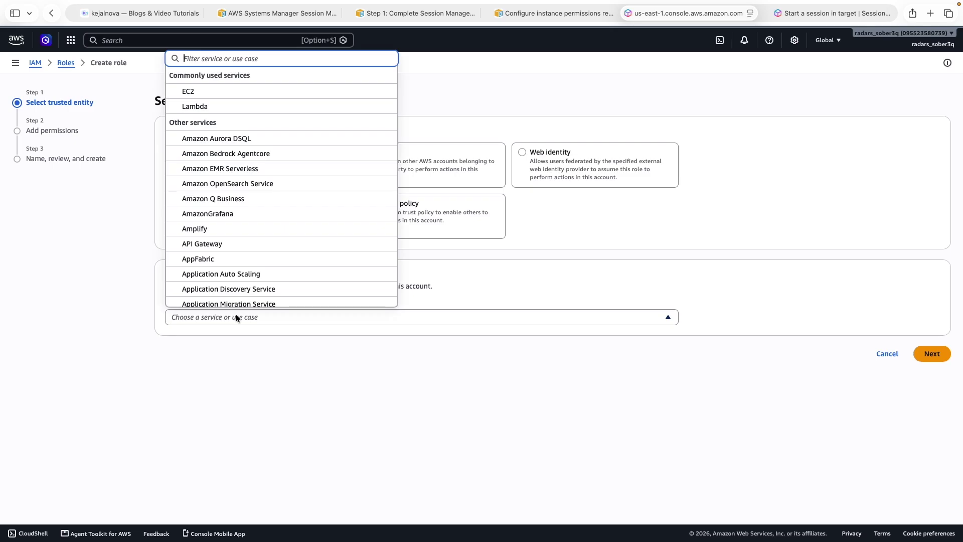
left_click(206, 93)
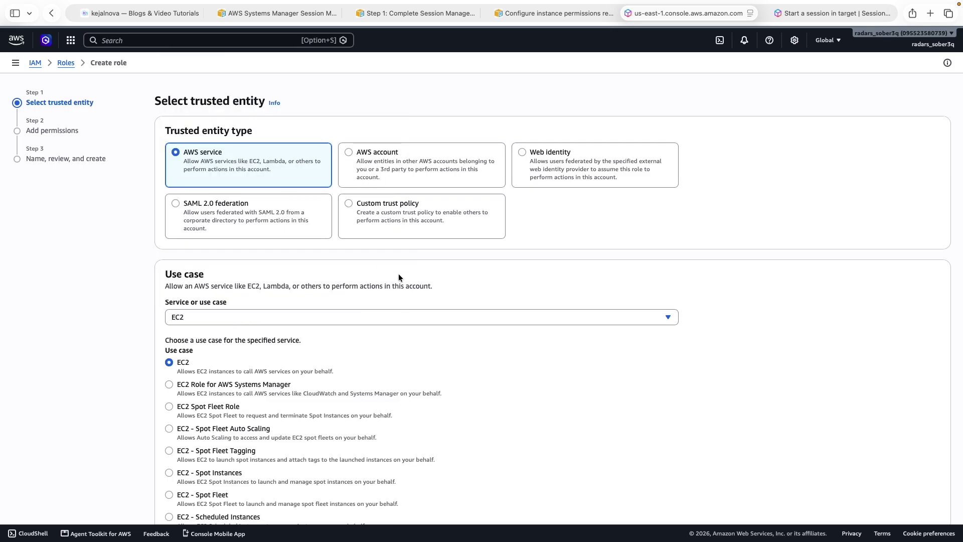
scroll(557, 408, "down", 3)
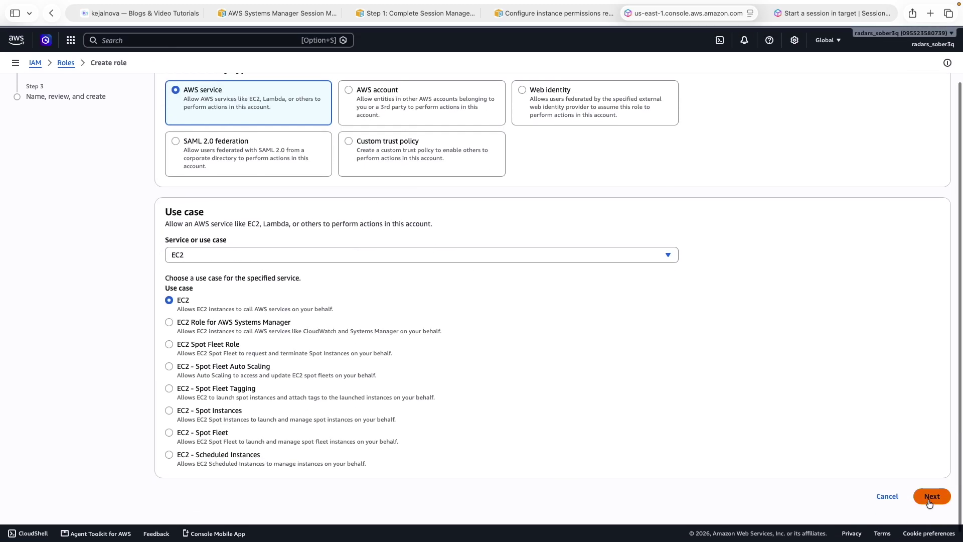
left_click(931, 492)
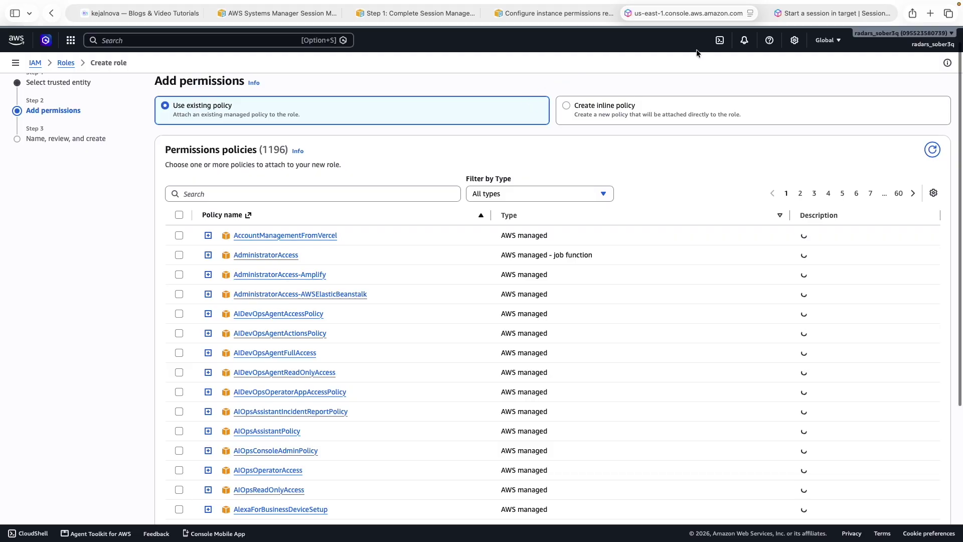
Copy the policy name AmazonSSMManagedInstanceCore from the instance permissions guide and return to the role creation page
left_click(813, 16)
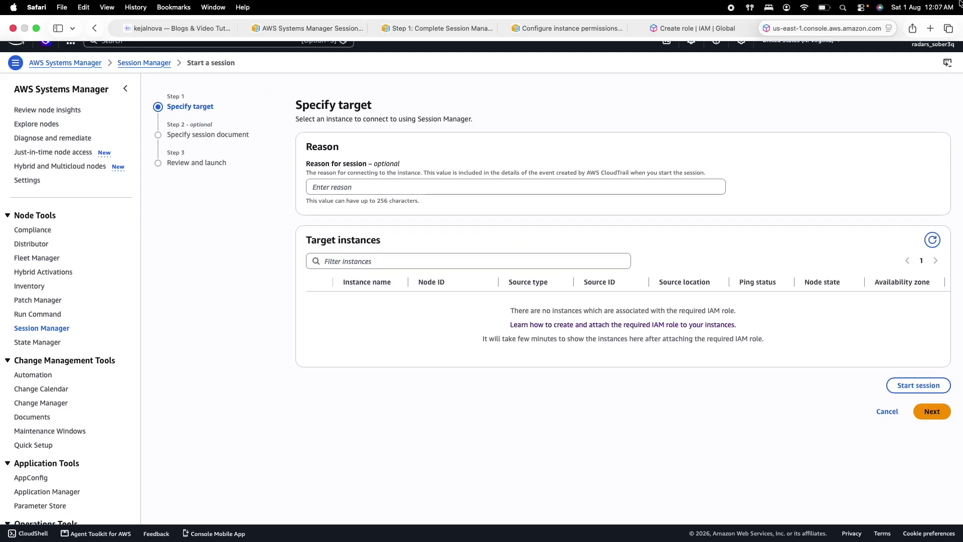
left_click(554, 13)
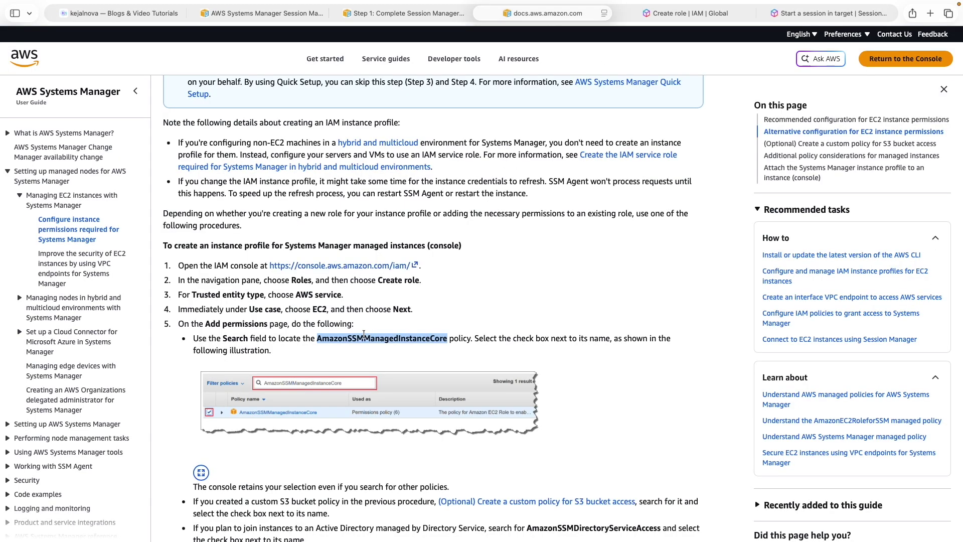
left_click(307, 340)
left_click_drag(317, 339, 447, 343)
key("super+c")
left_click(830, 13)
left_click(695, 14)
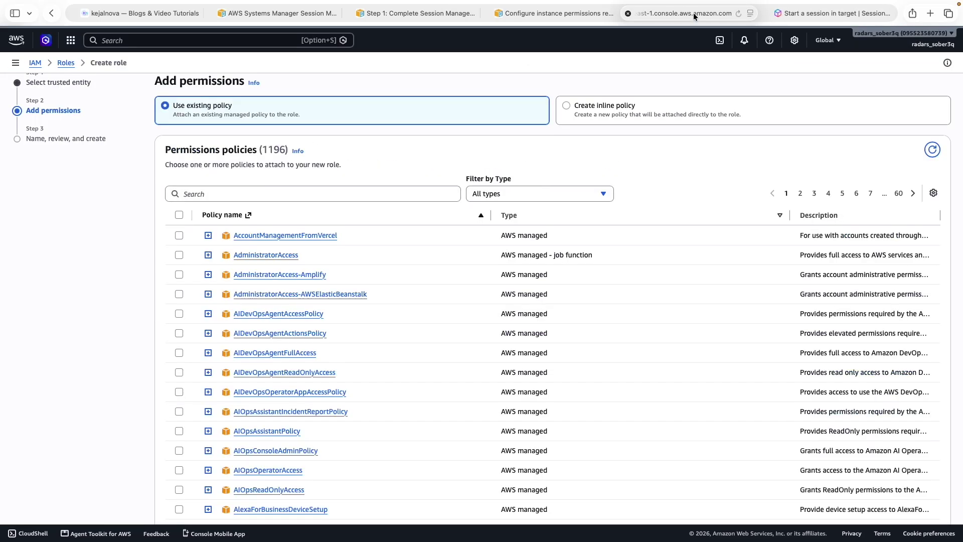
Find the AmazonSSMManagedInstanceCore policy, select it for the new role, and proceed to the role details
left_click(338, 192)
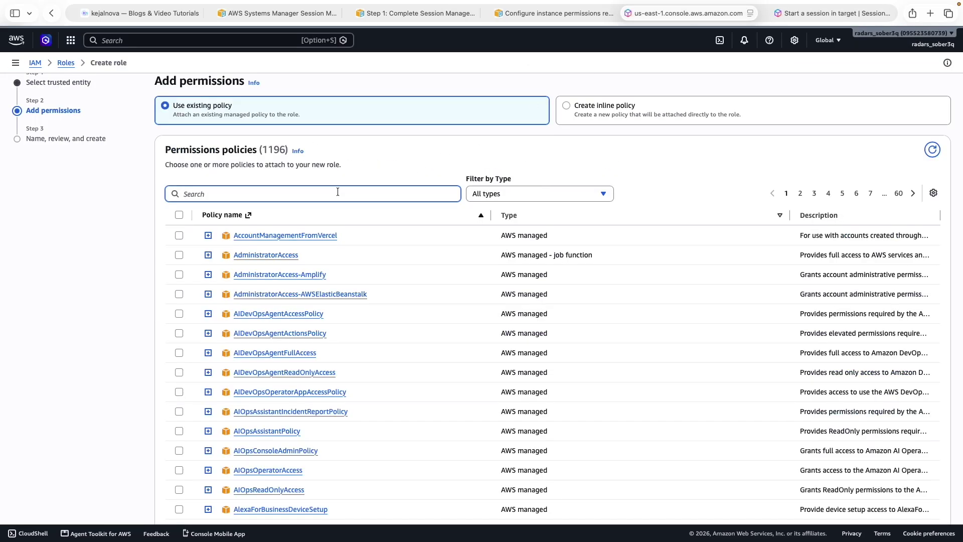
key("super+v")
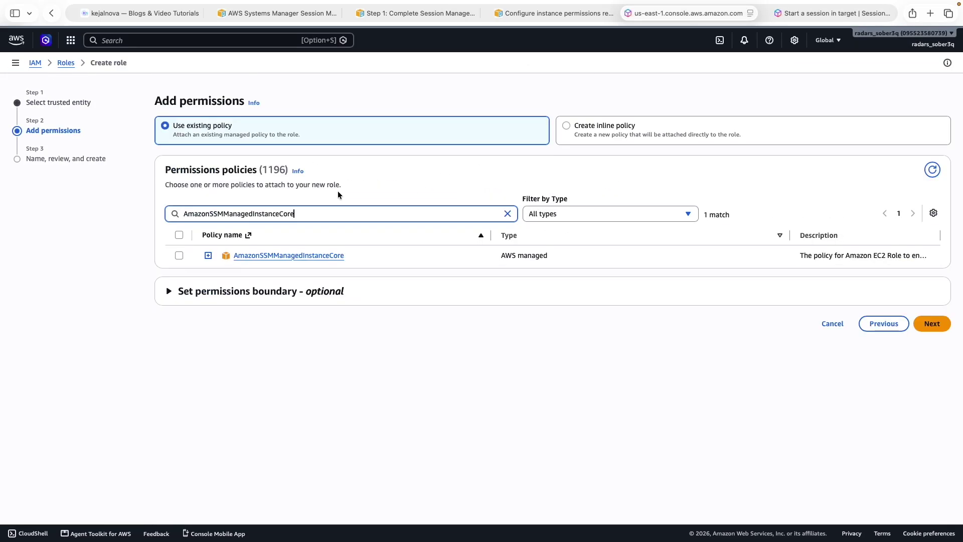
left_click(179, 256)
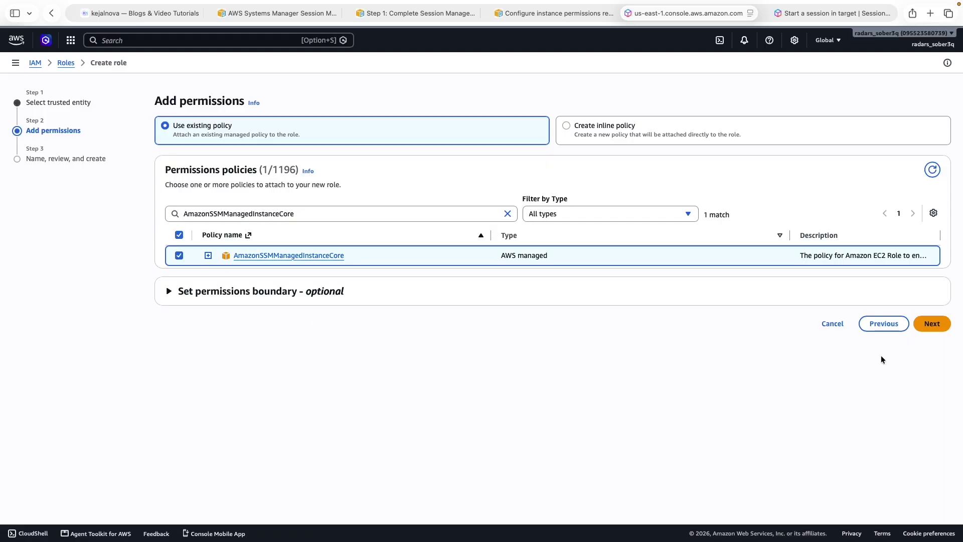
left_click(931, 326)
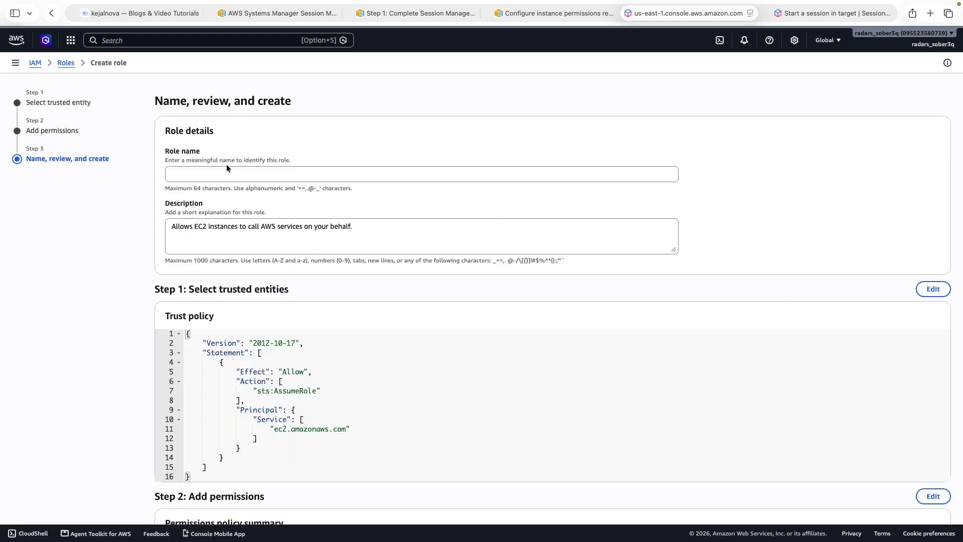
Name the role kejalnovassm and create it
left_click(222, 177)
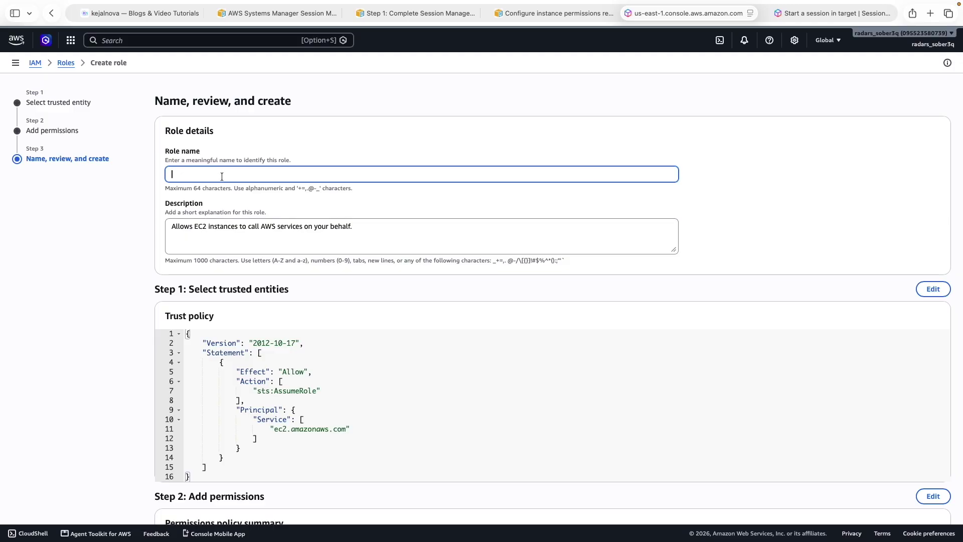
type("kejalnovassm")
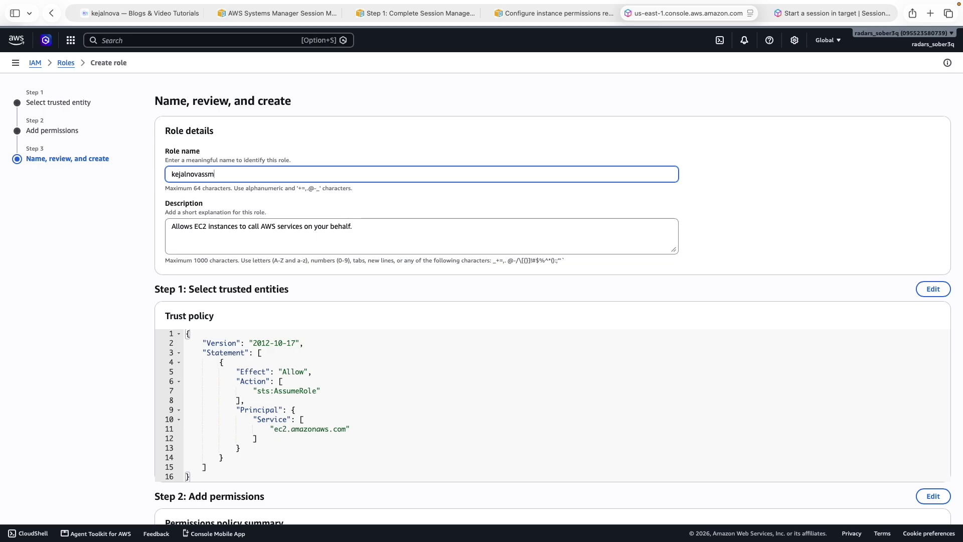
scroll(344, 300, "down", 5)
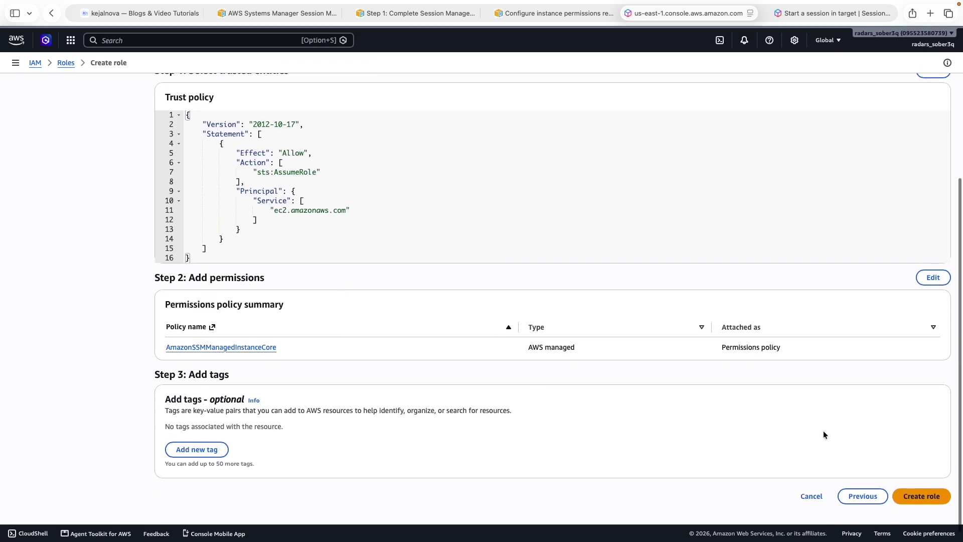
left_click(923, 495)
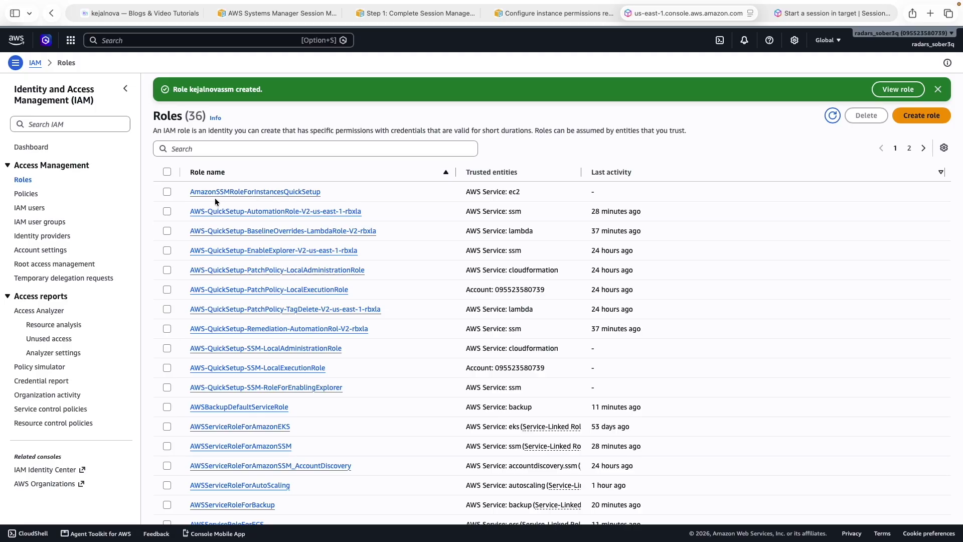
Filter the IAM roles by "kejal" and open the kejalnovassm role to view its permissions
left_click(222, 149)
type("kejal")
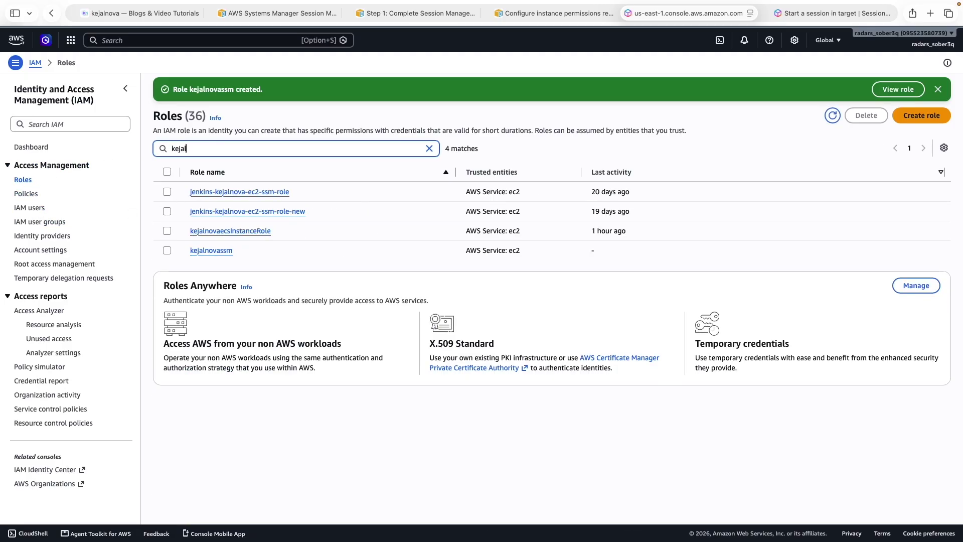
left_click(211, 251)
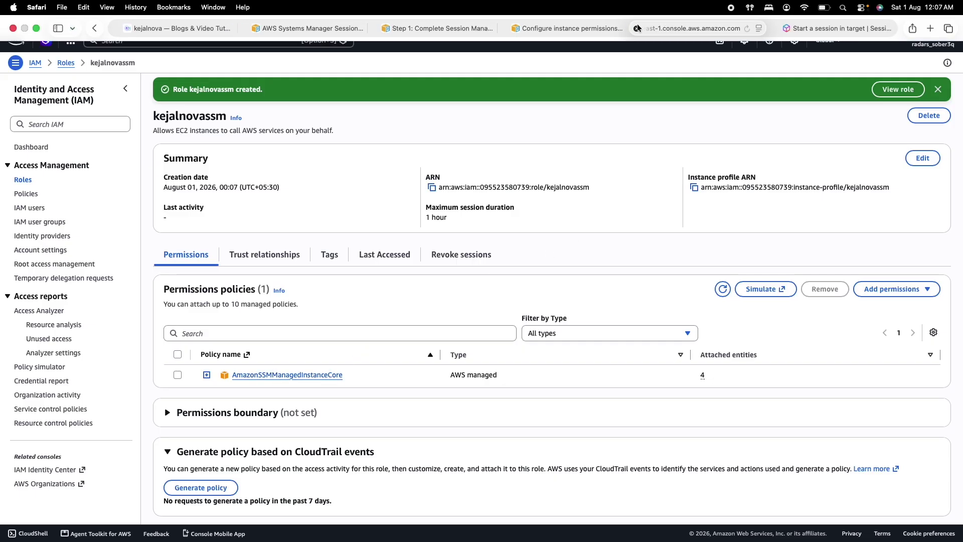
Find the EC2 service from the Session Manager page and open the kejalnovasrv instance's summary
left_click(814, 31)
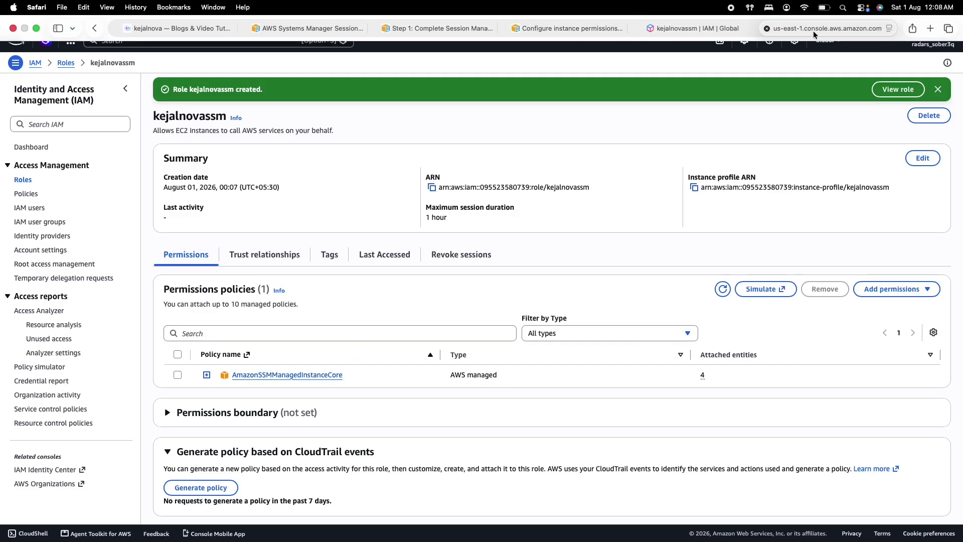
left_click(158, 41)
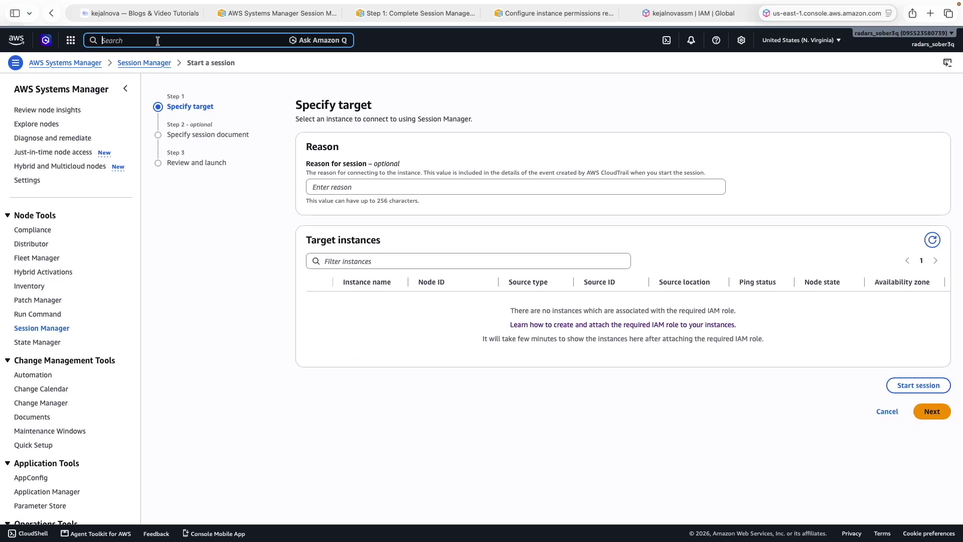
type("ec2")
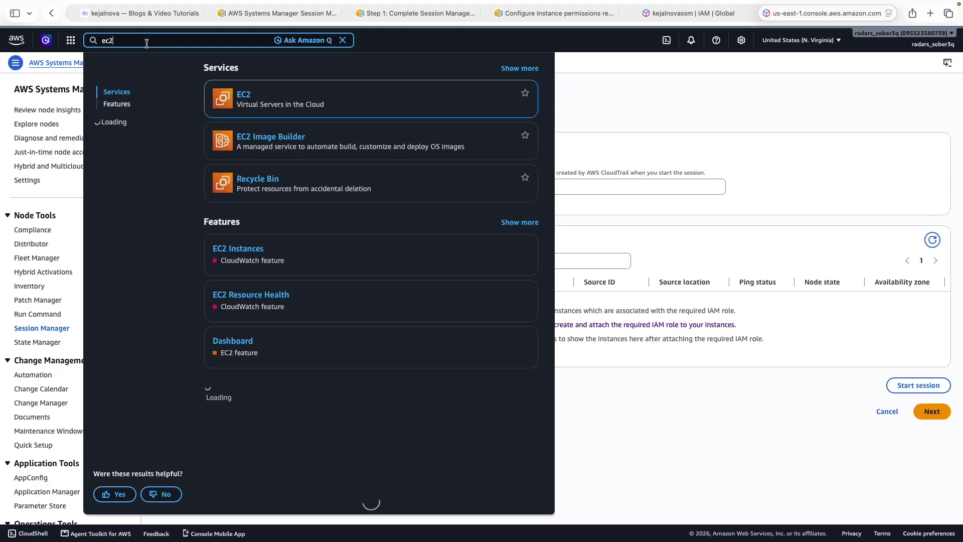
left_click(244, 94)
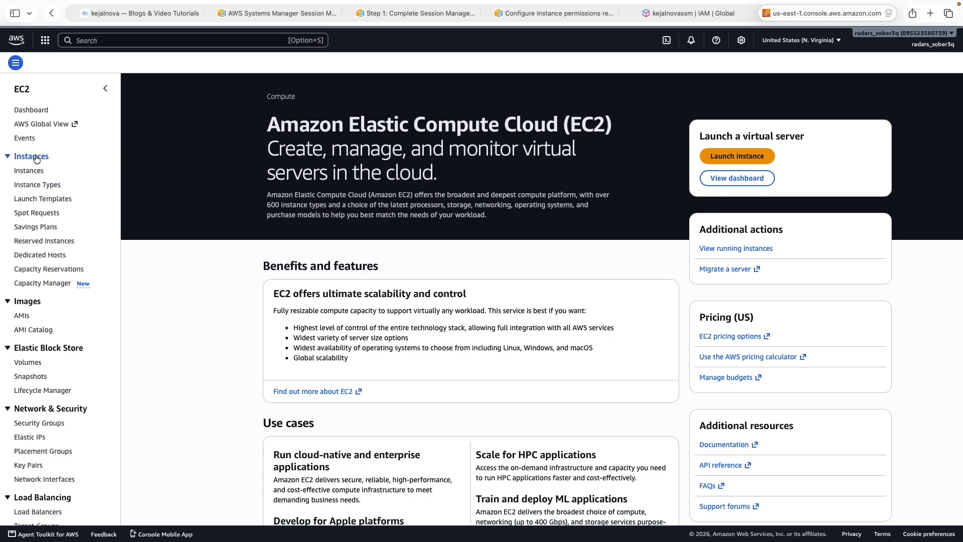
left_click(31, 171)
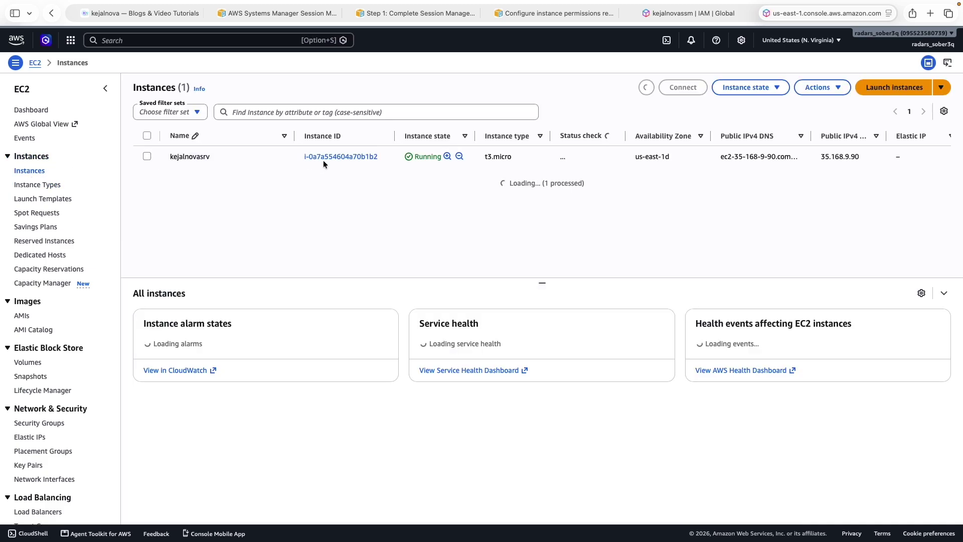
left_click(348, 157)
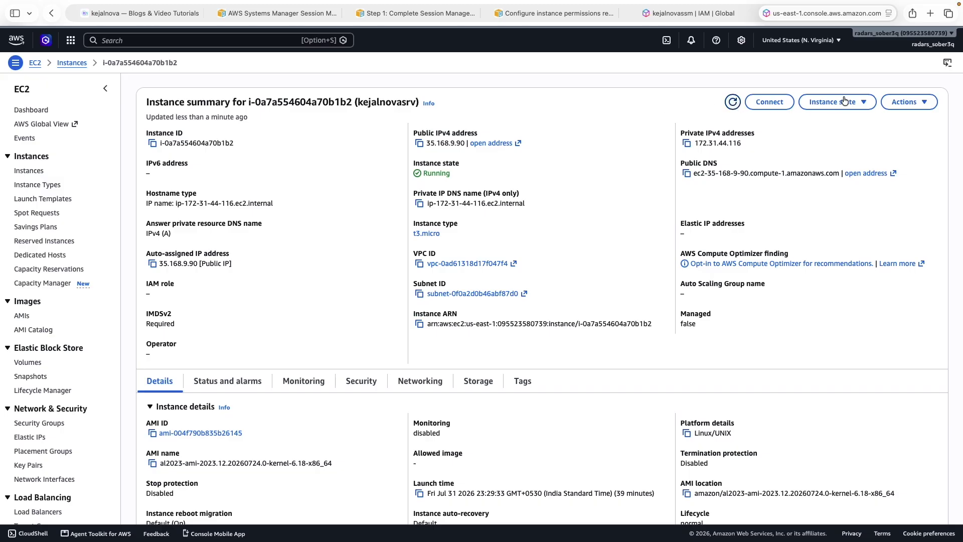
Examine the IAM role entry in the kejalnovasrv instance's security details
scroll(338, 451, "down", 3)
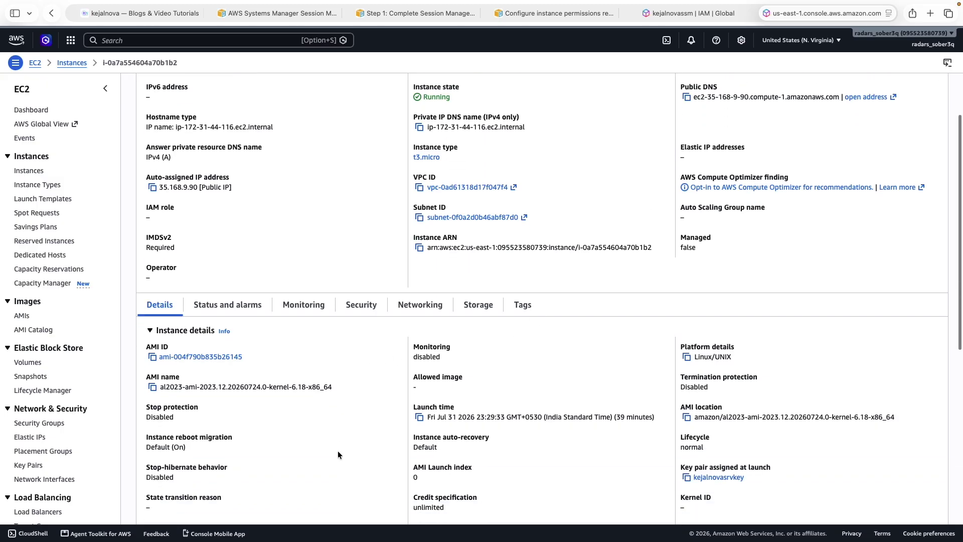
left_click(353, 319)
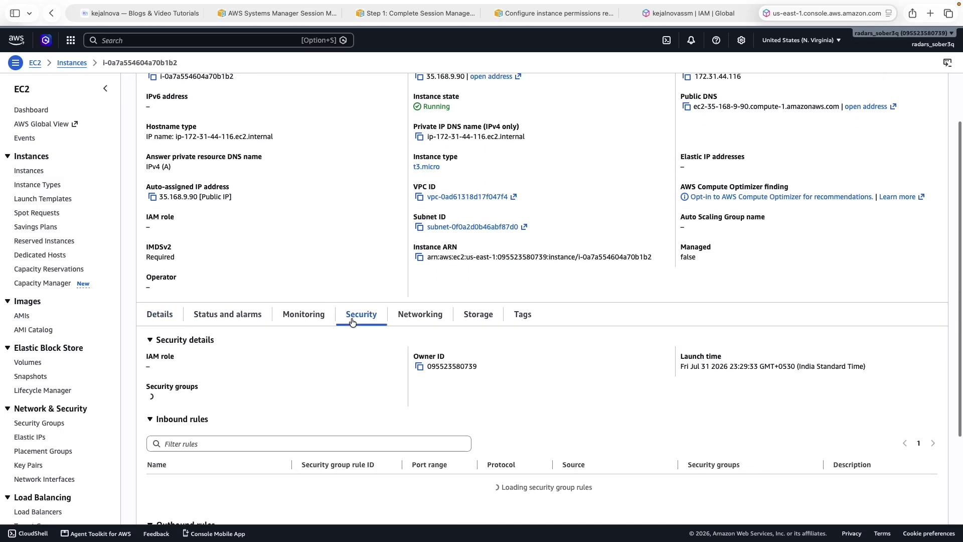
left_click_drag(146, 355, 197, 366)
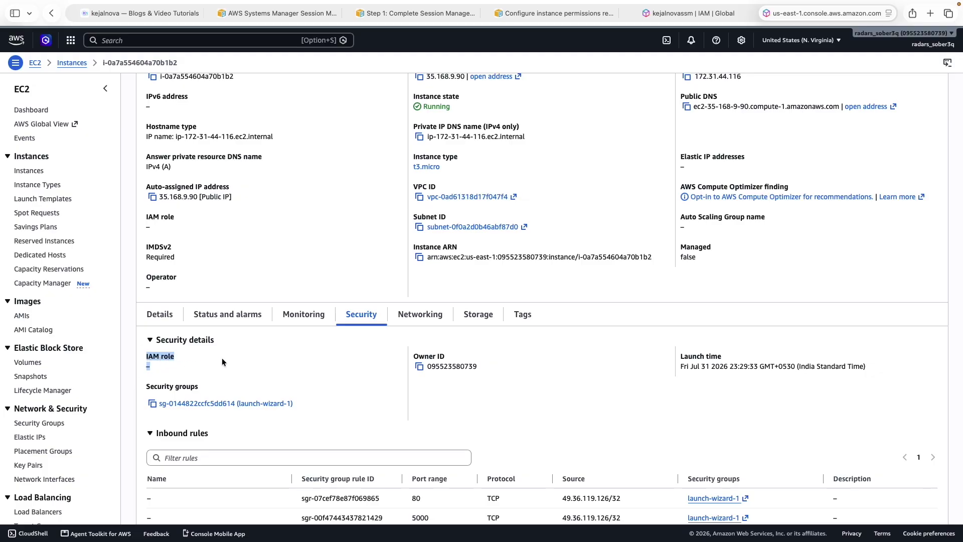
Attach the kejalnovassm IAM role to the kejalnovasrv instance and check the role in its security details
scroll(544, 215, "up", 3)
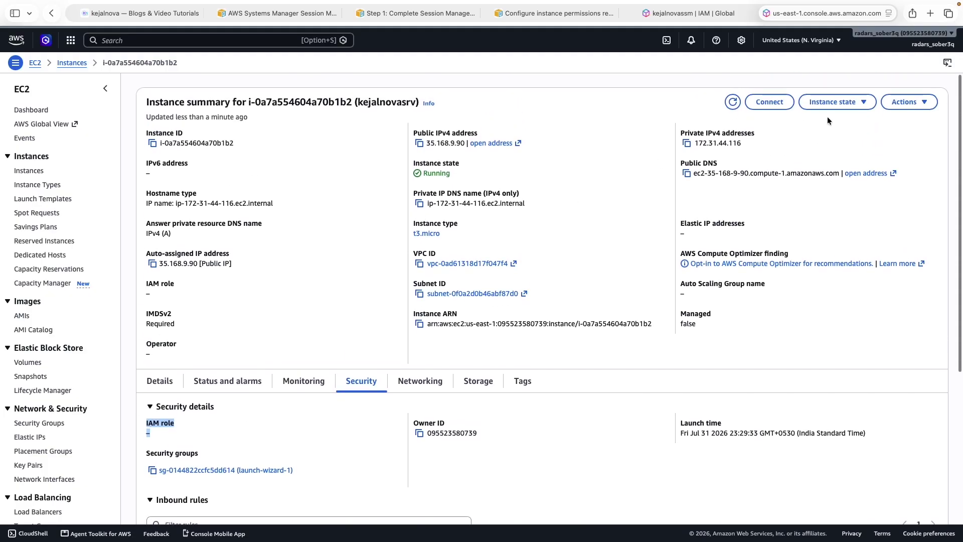
left_click(836, 103)
left_click(907, 102)
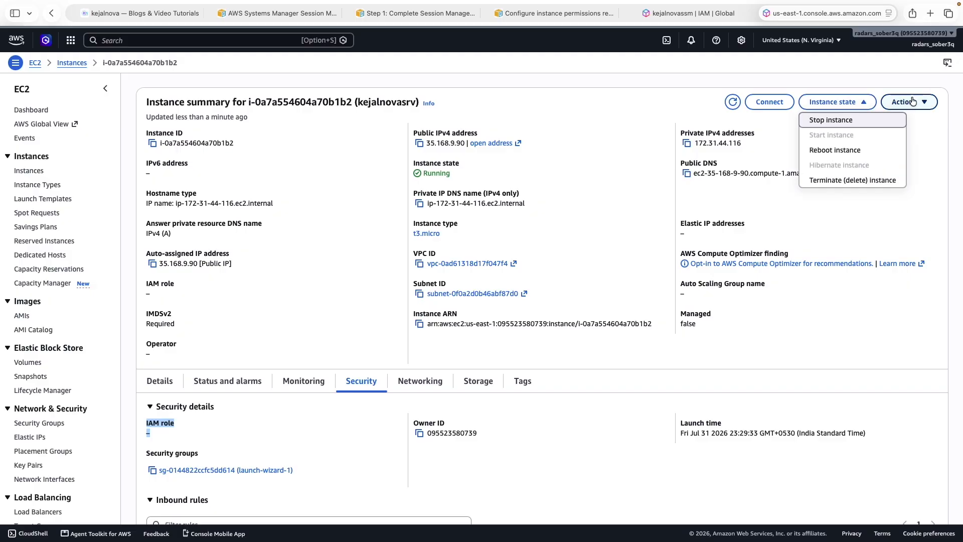
left_click(871, 168)
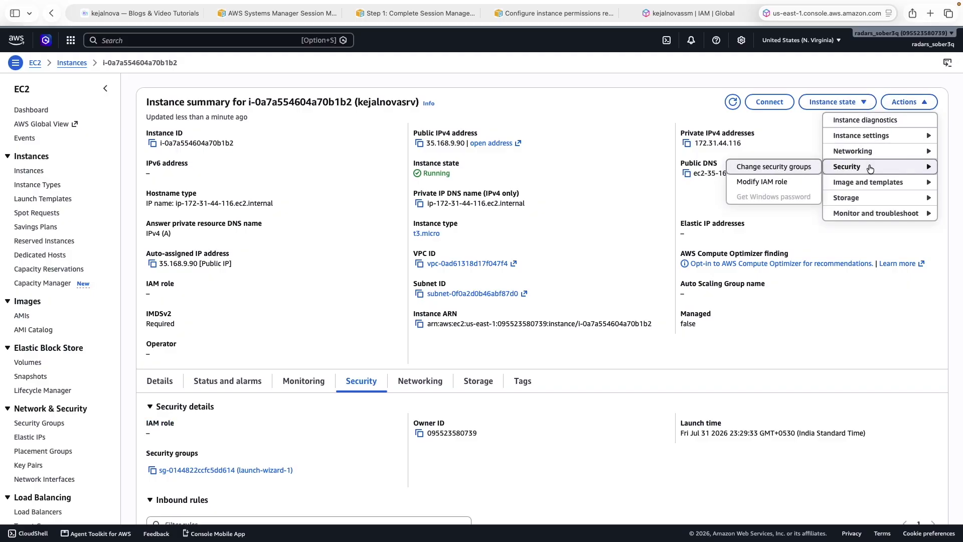
left_click(768, 181)
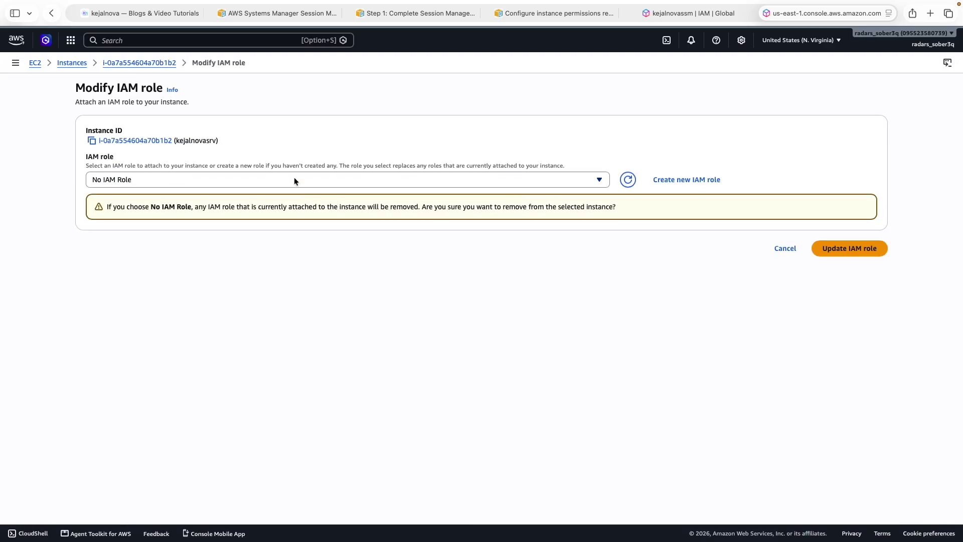
left_click(294, 177)
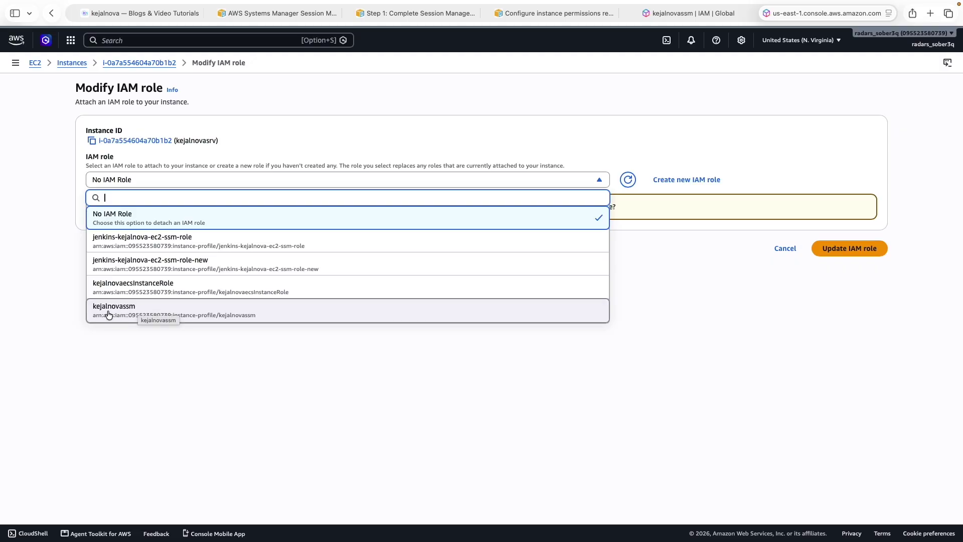
left_click(129, 312)
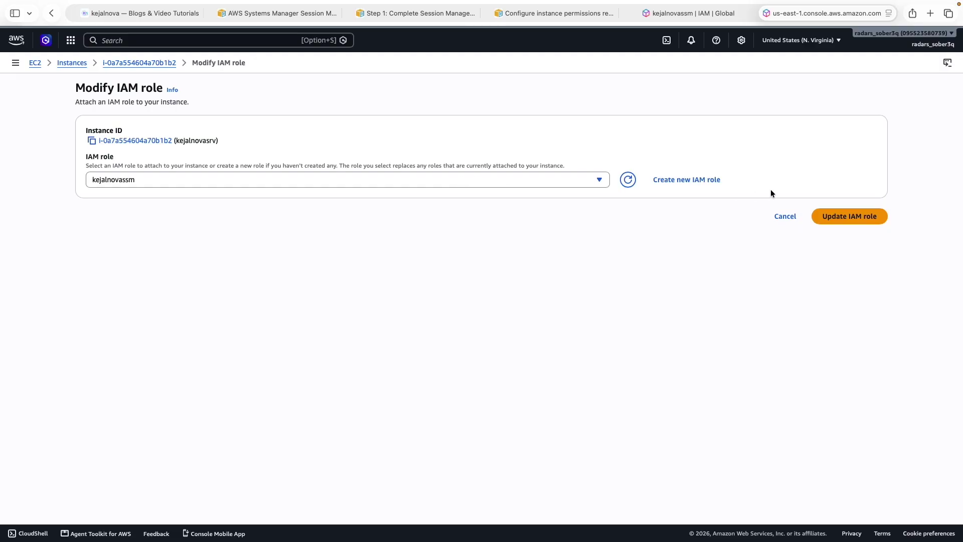
left_click(833, 216)
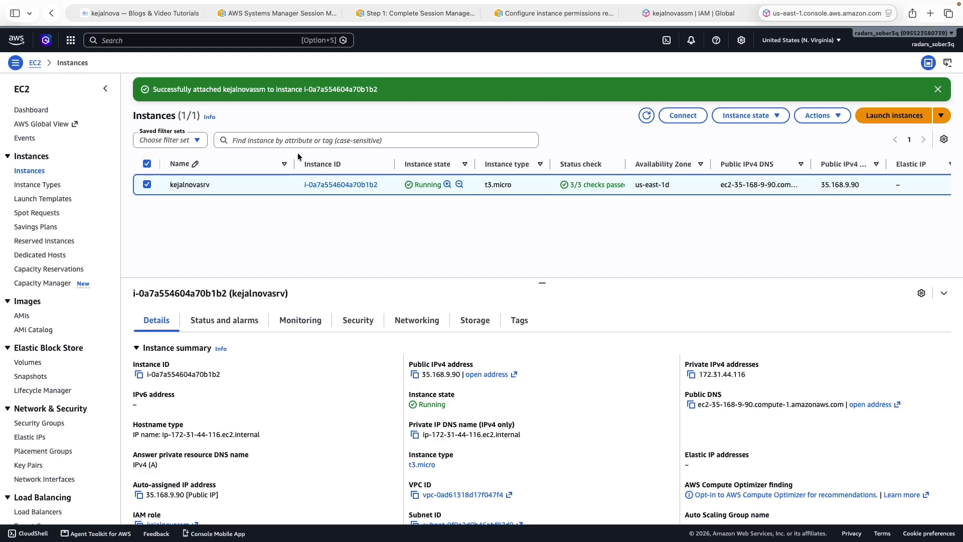
left_click(354, 322)
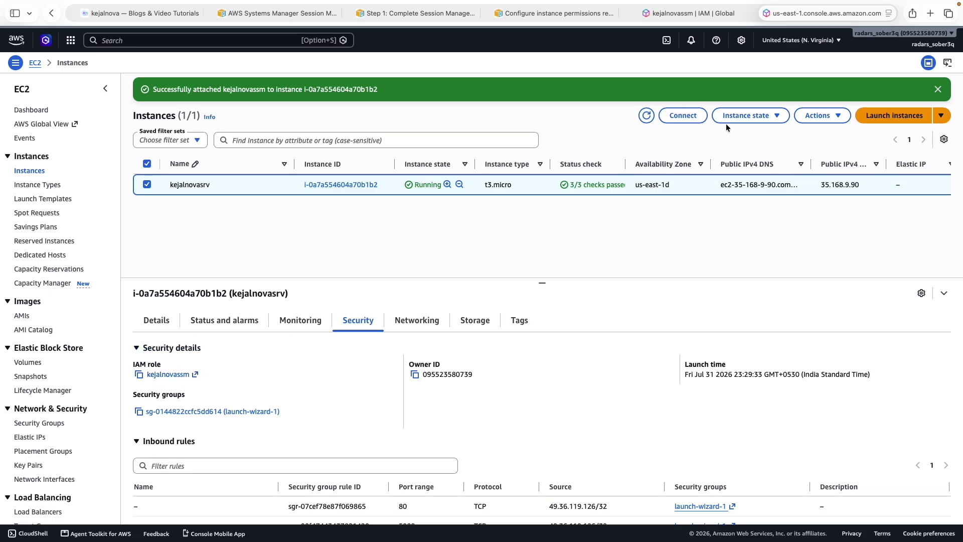
Open Session Manager in Systems Manager from the IAM role page, begin a new session, and refresh its target instances
left_click(677, 18)
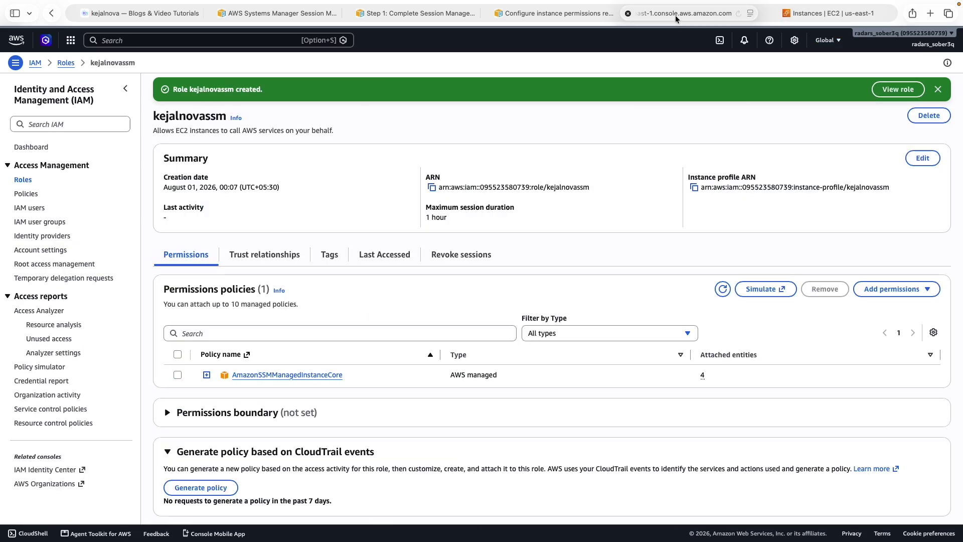
left_click(164, 44)
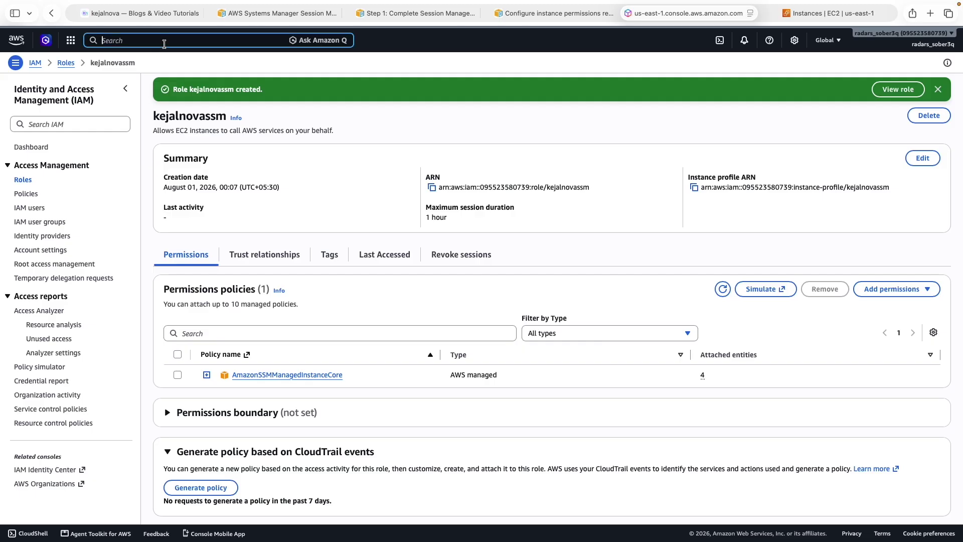
type("sys")
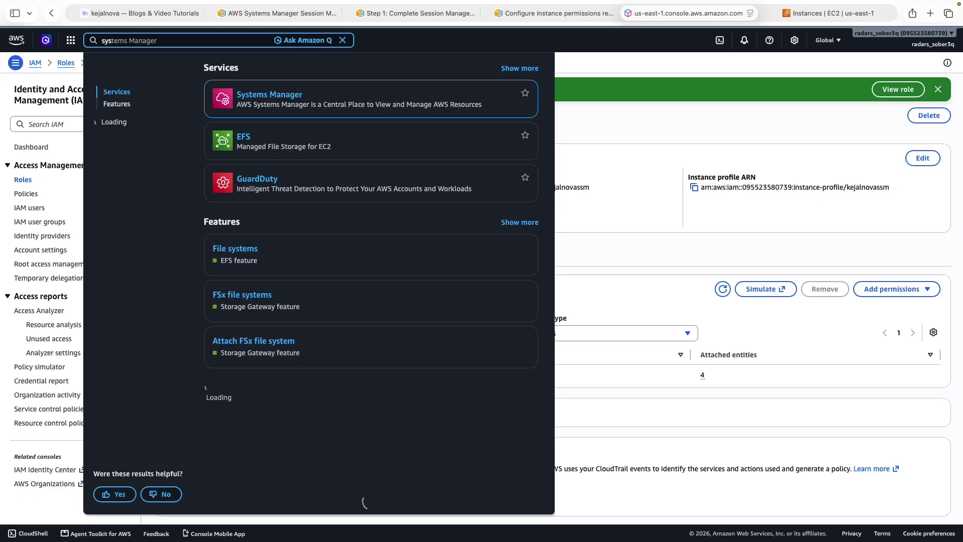
left_click(264, 95)
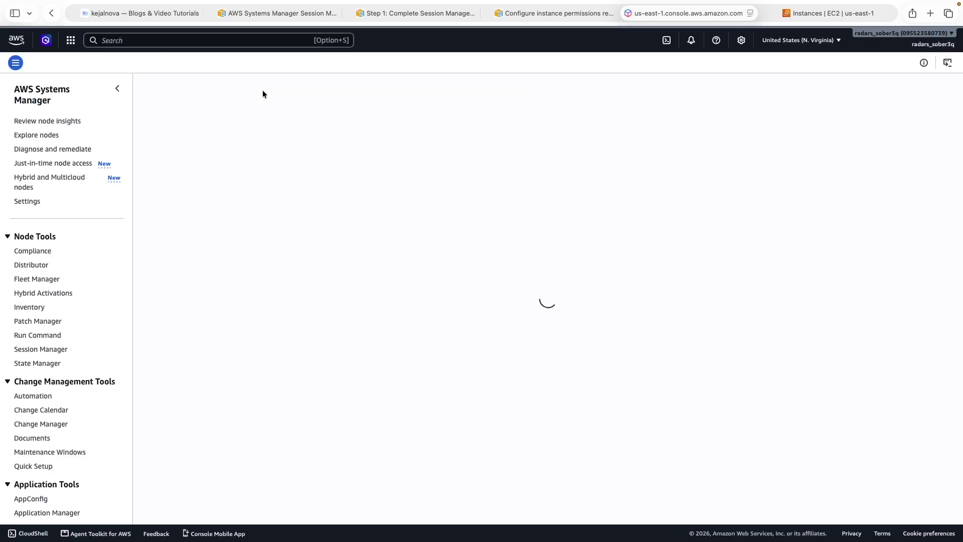
left_click(50, 351)
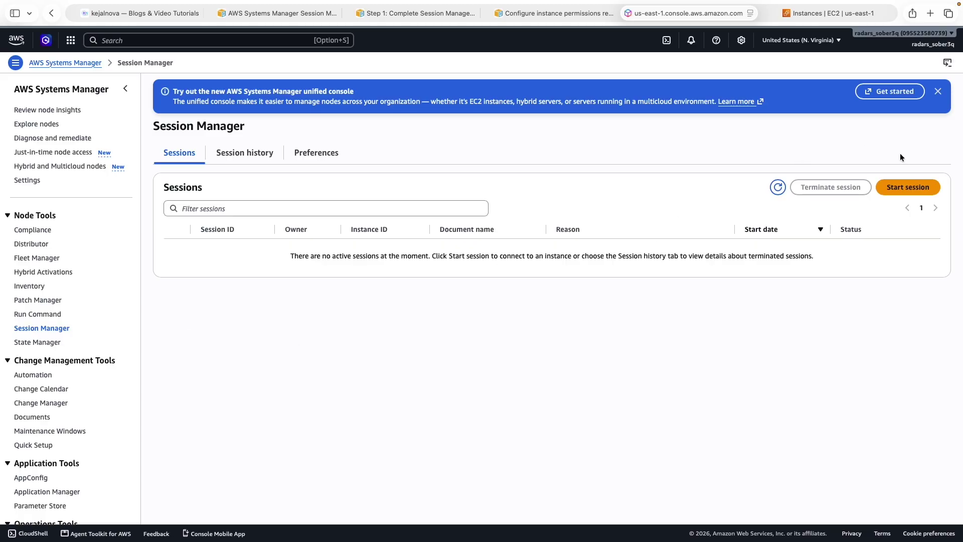
left_click(898, 188)
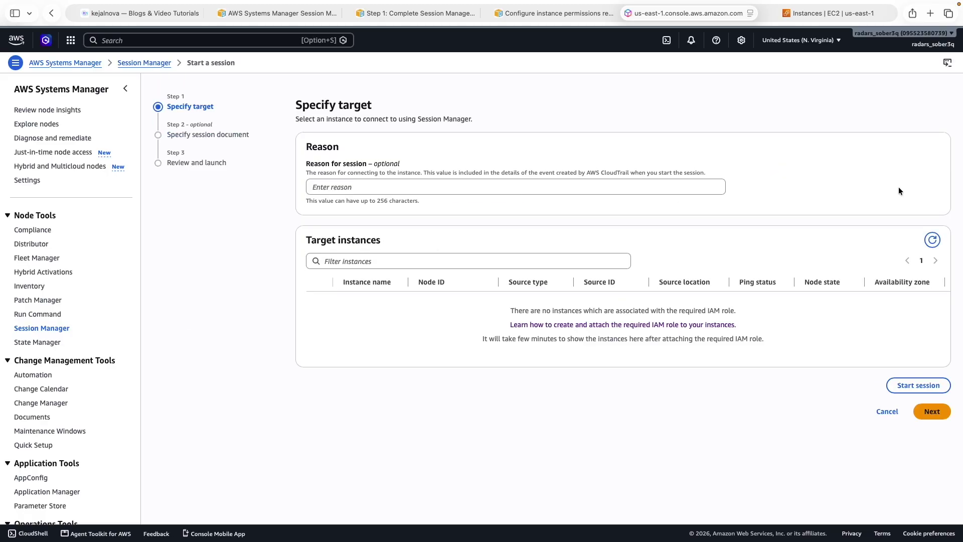
left_click(932, 241)
left_click(933, 240)
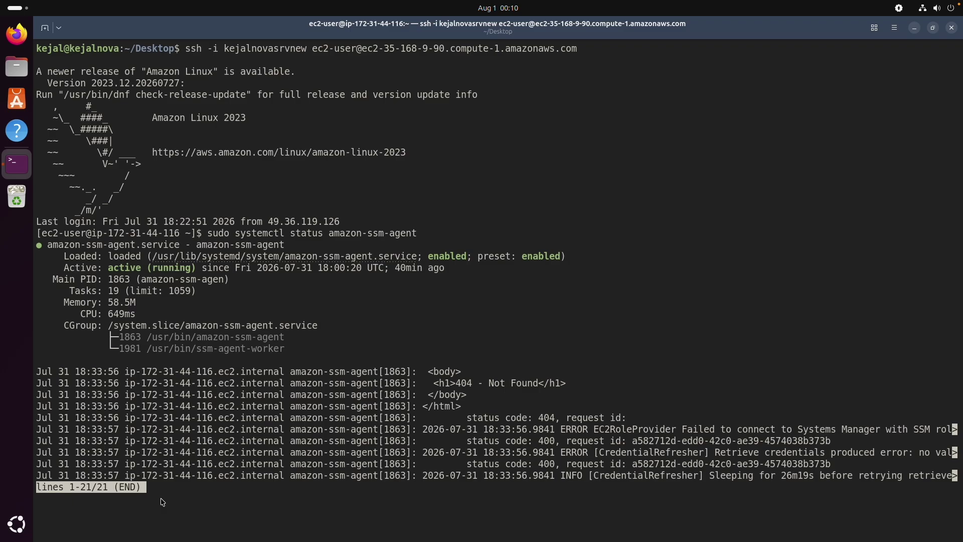
In the SSH terminal, leave the status output and run sudo systemctl restart amazon-ssm-agent
key("q")
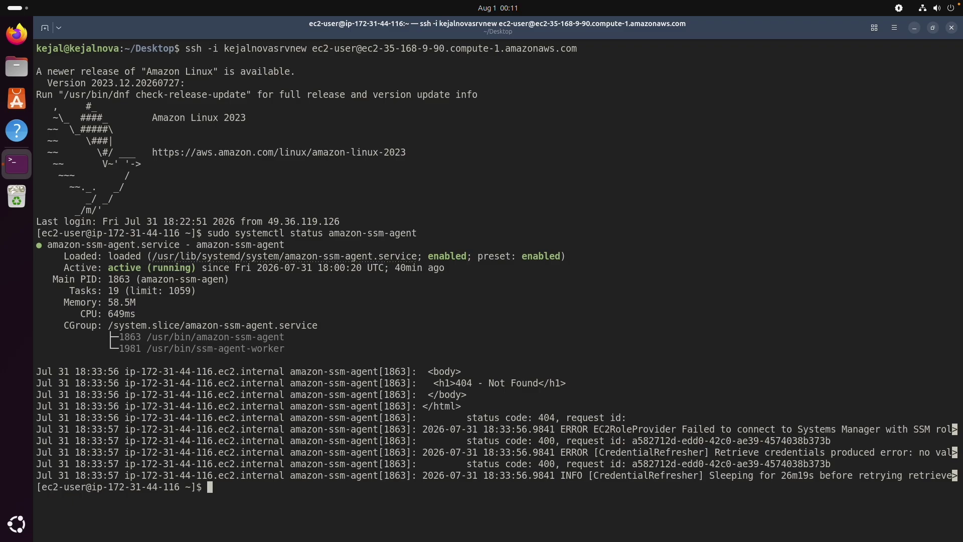
key("Up")
key("Left")
key("Left")
key("Left")
key("Left")
key("Left")
key("Left")
key("Left")
key("Left")
key("Left")
key("Left")
key("Left")
key("Left")
key("Left")
key("Left")
key("Left")
key("Left")
key("Left")
key("Left")
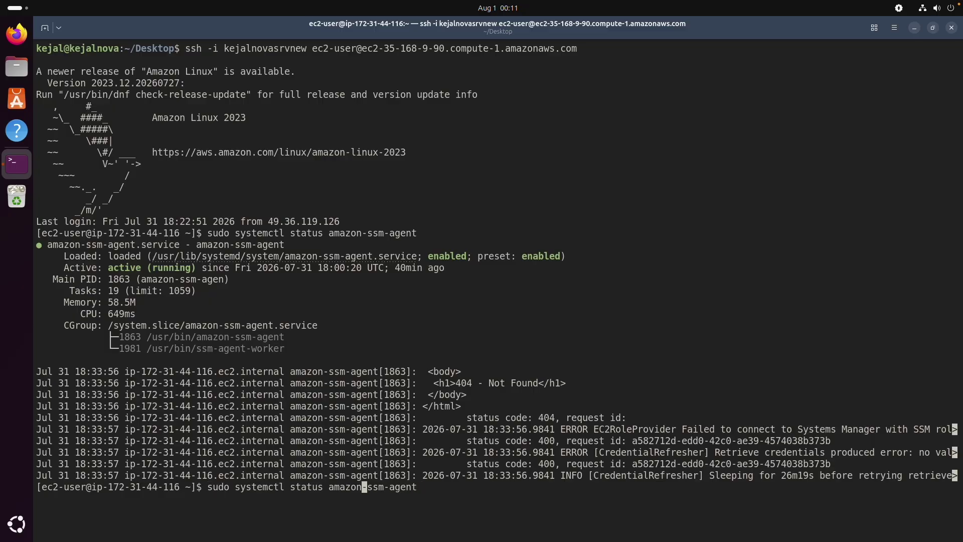
key("Left")
key("Delete")
key("Delete")
key("BackSpace")
key("BackSpace")
key("BackSpace")
key("BackSpace")
type("restart")
key("Return")
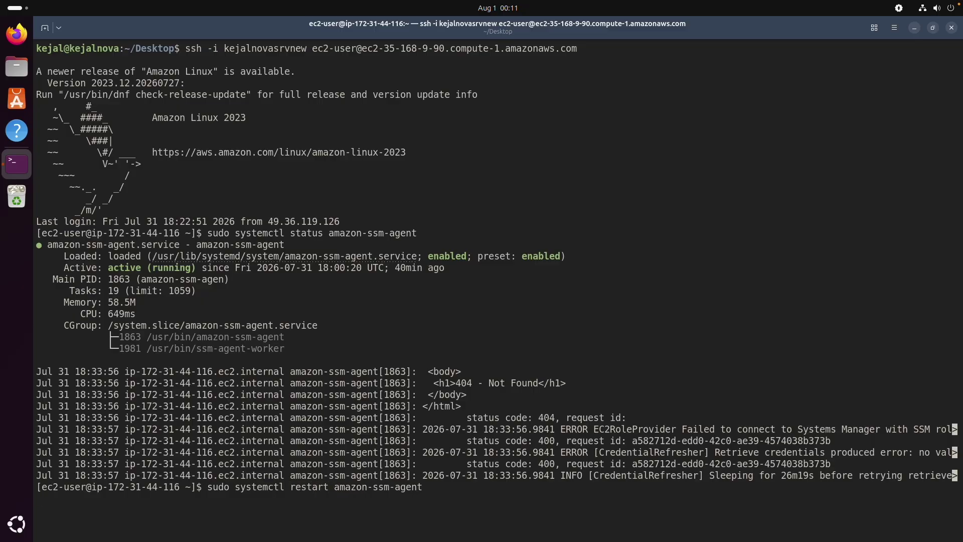
Switch back to Safari, refresh the target instances, and start a session on kejalnovasrv
mouse_move(149, 539)
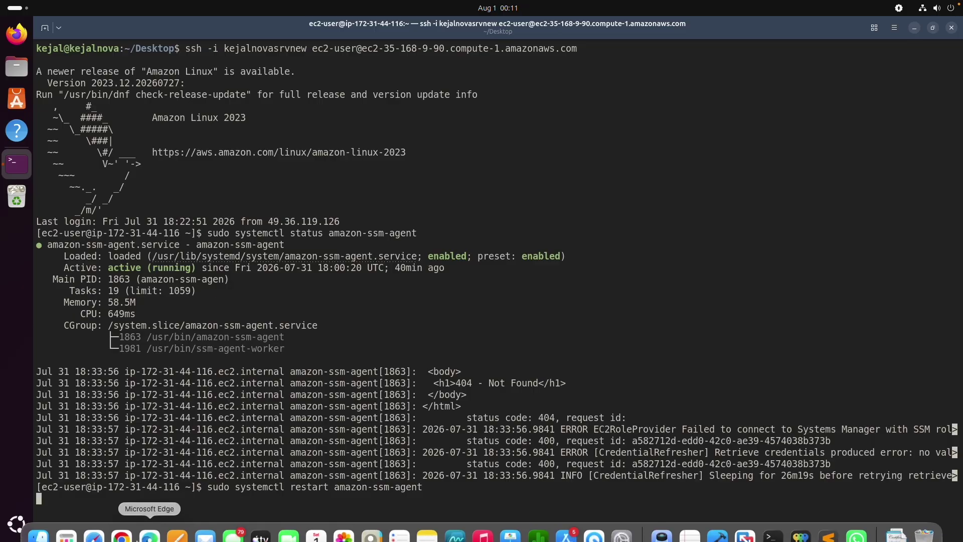
left_click(104, 528)
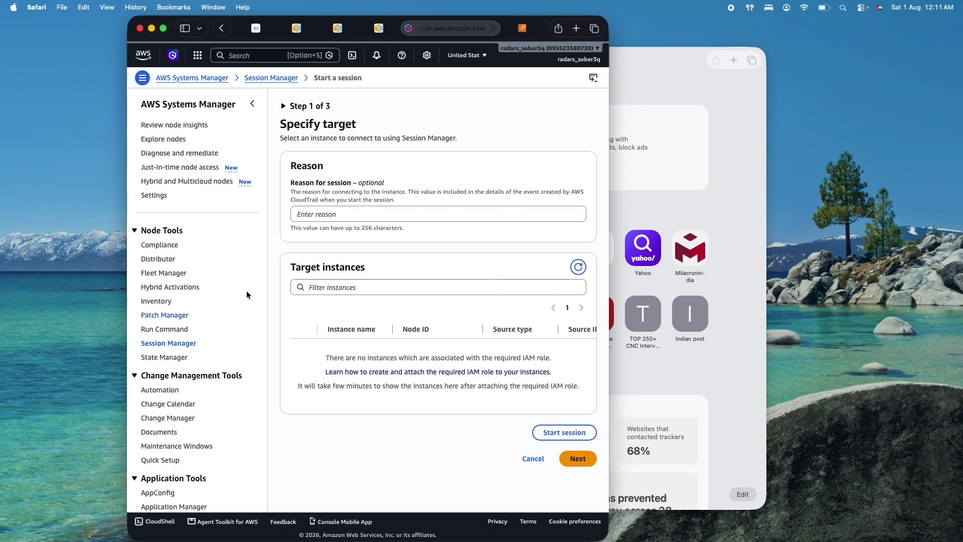
left_click(163, 29)
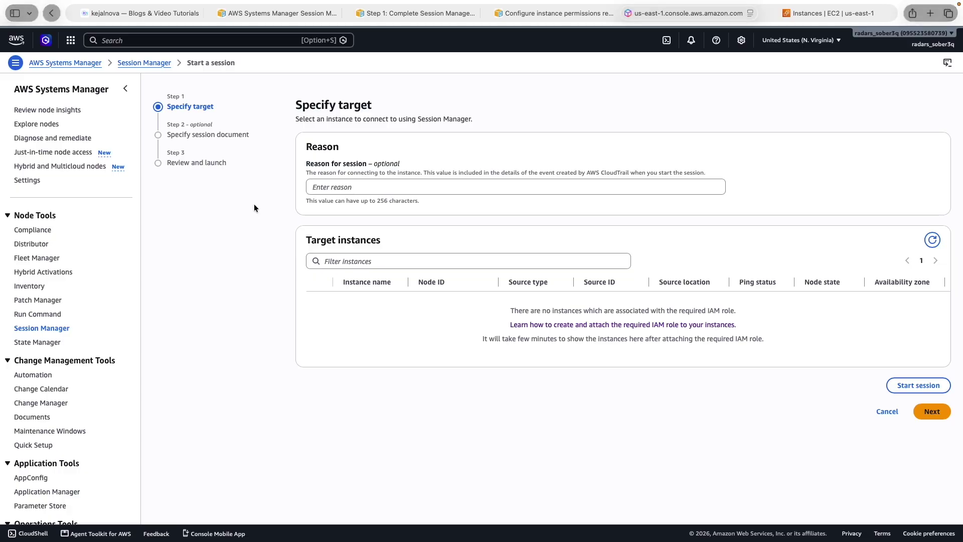
left_click(932, 241)
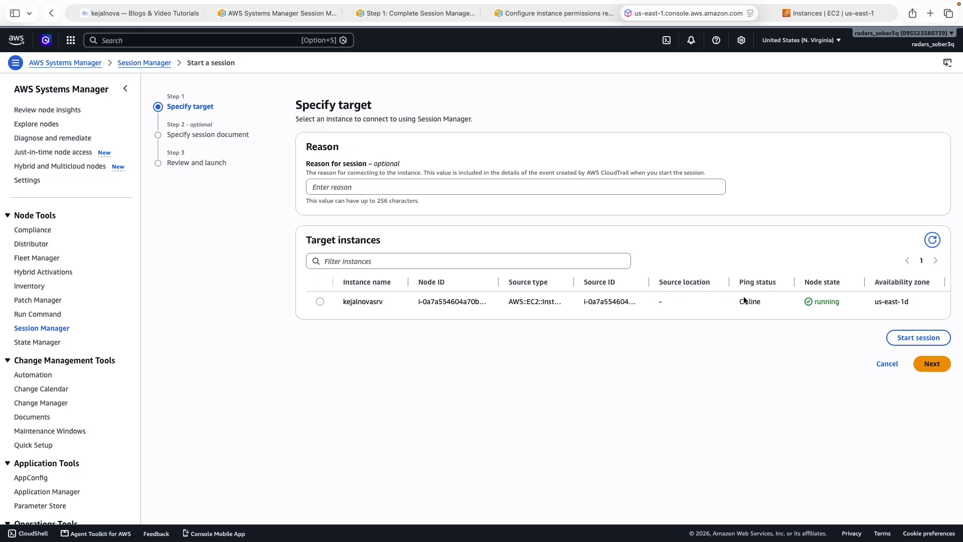
left_click(320, 302)
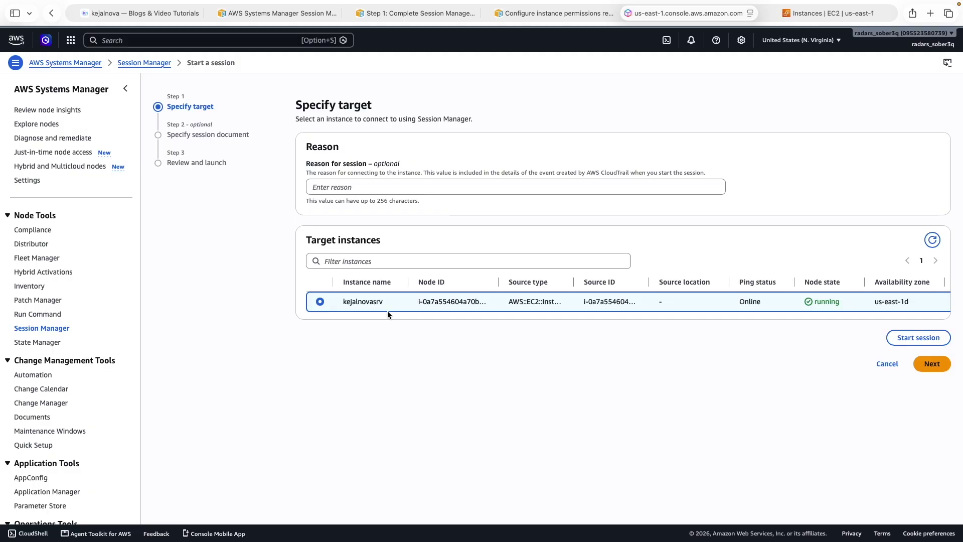
left_click(913, 337)
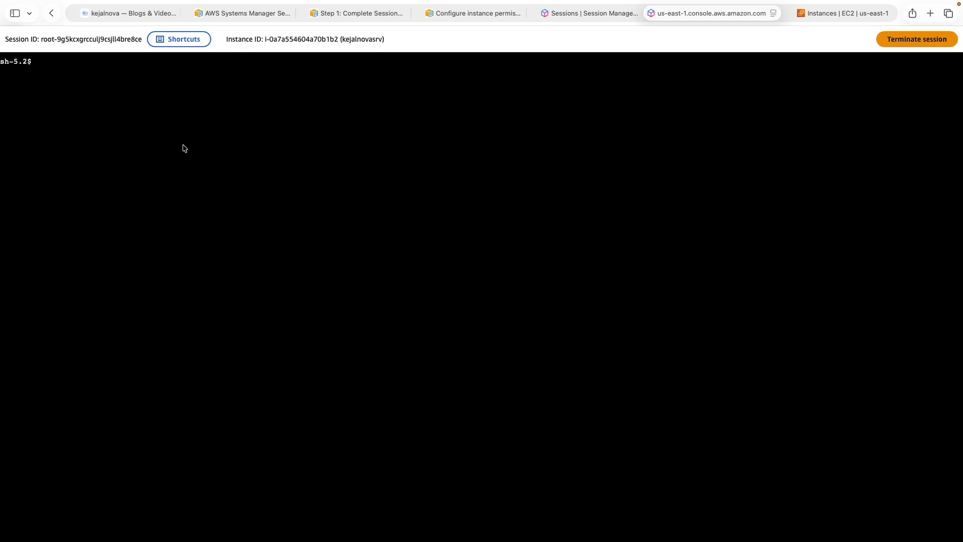
Run ip addr in the browser session and return to the EC2 instances list to check the kejalnovasrv instance
type("ip addr")
key("Return")
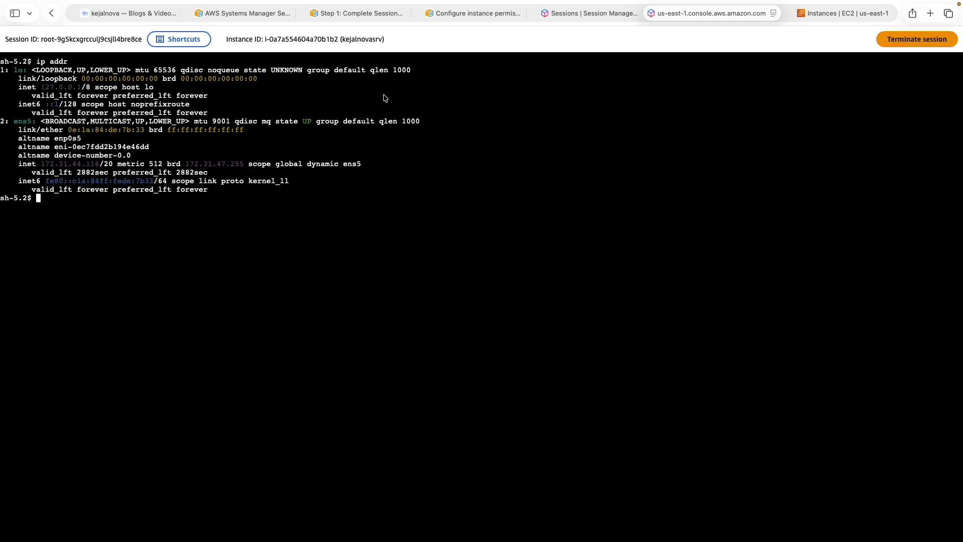
left_click(842, 18)
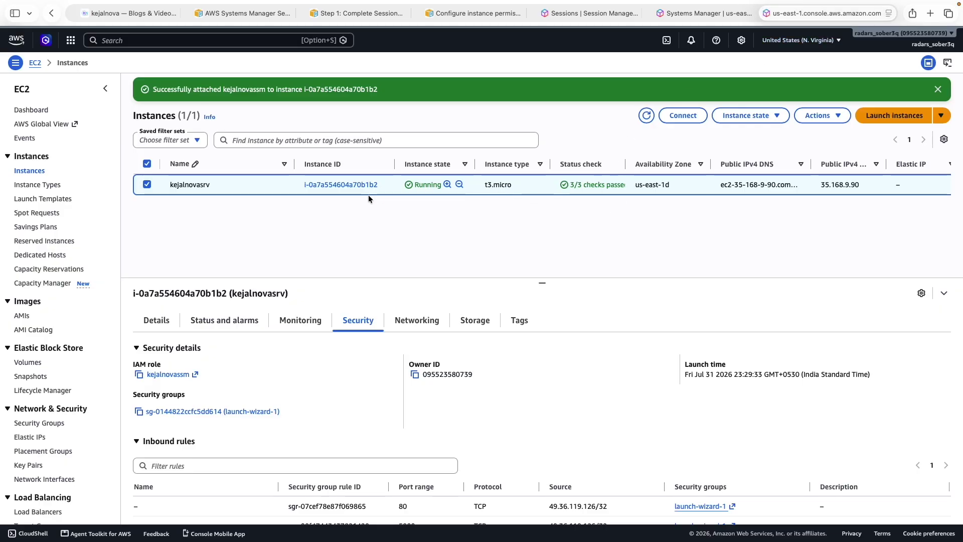
Open the kejalnovasrv instance details, check its private IPv4 address, and return to the browser session
left_click(320, 186)
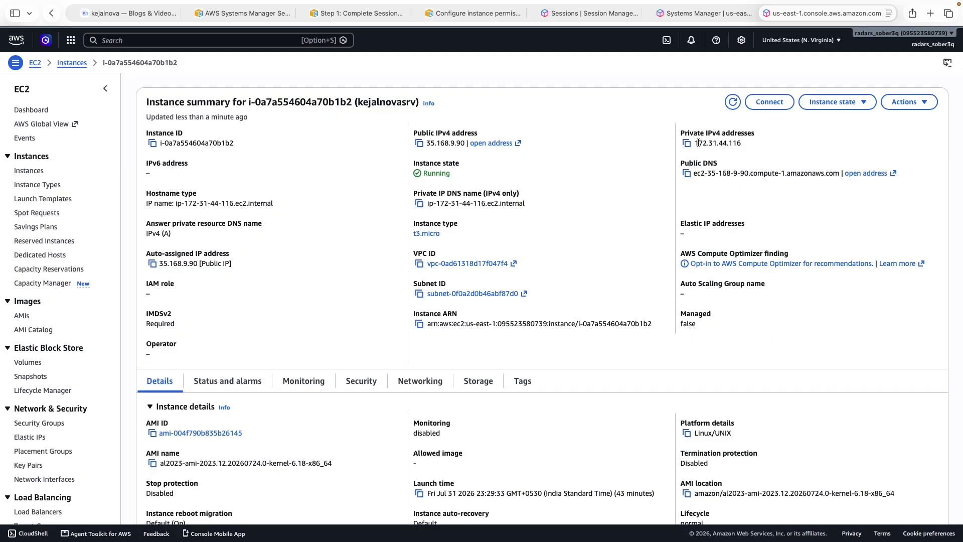
left_click_drag(695, 143, 752, 142)
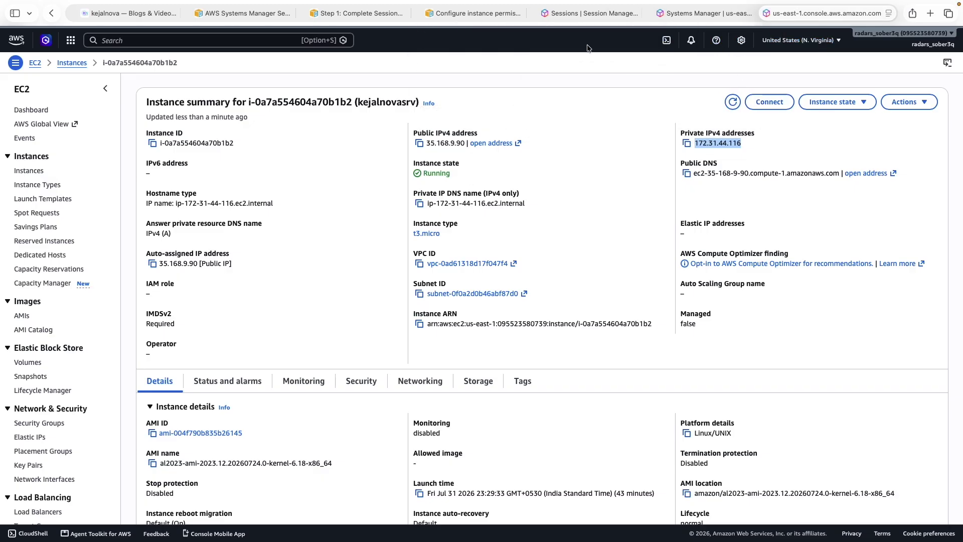
left_click(704, 17)
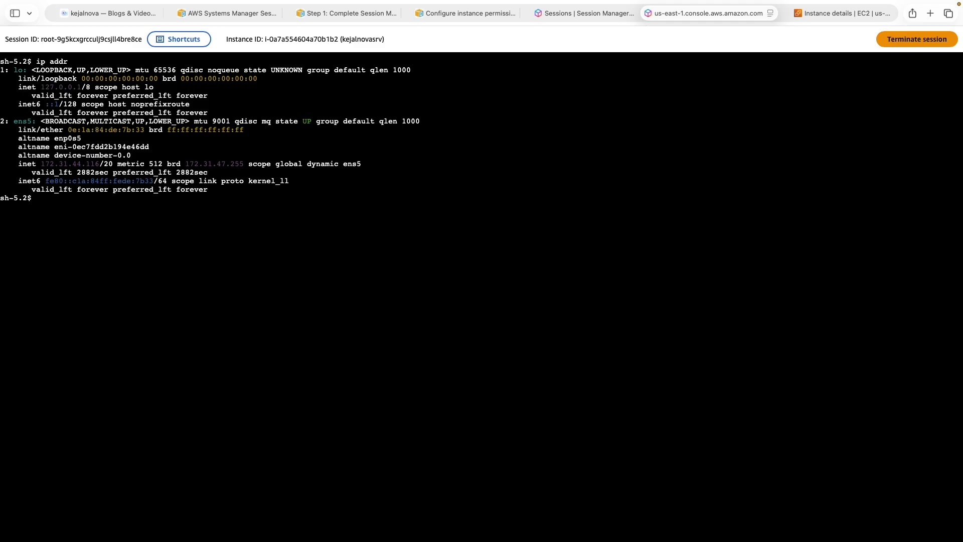
Clear the browser session's terminal with the clear command
key("Tab")
key("Tab")
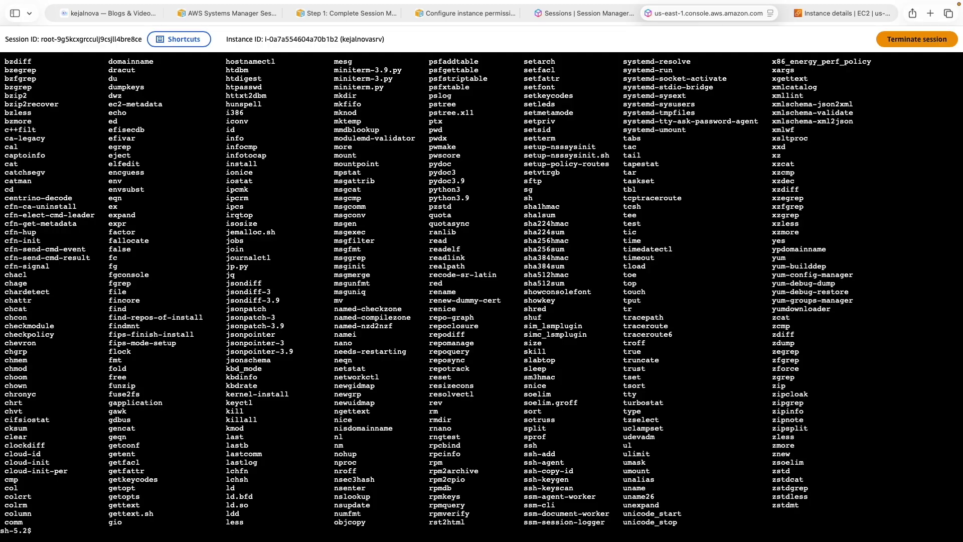
type("clear")
key("Return")
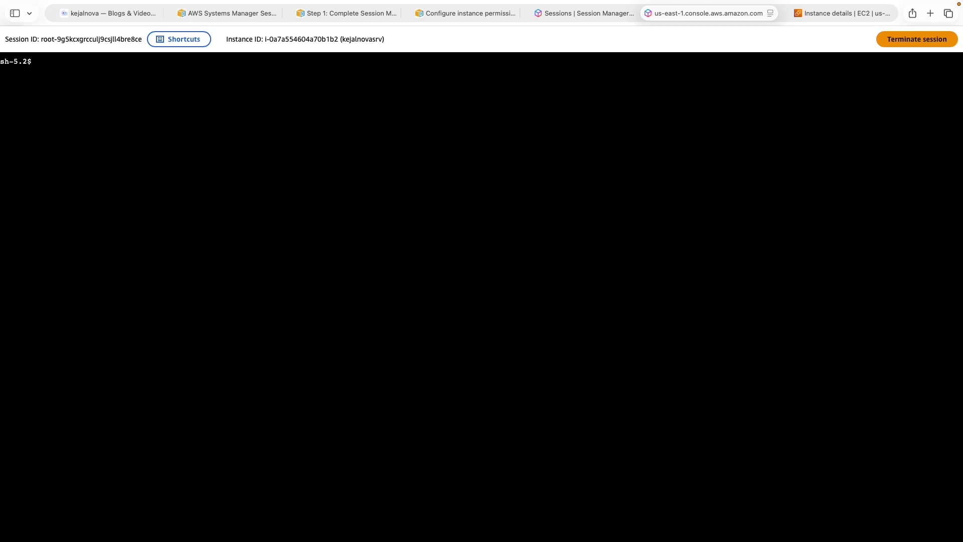
Switch to ec2-user with sudo -i -u ec2-user and list the home directory with ls
type("sudo -i -u ec2-u")
key("BackSpace")
key("BackSpace")
type("-users")
key("BackSpace")
key("Return")
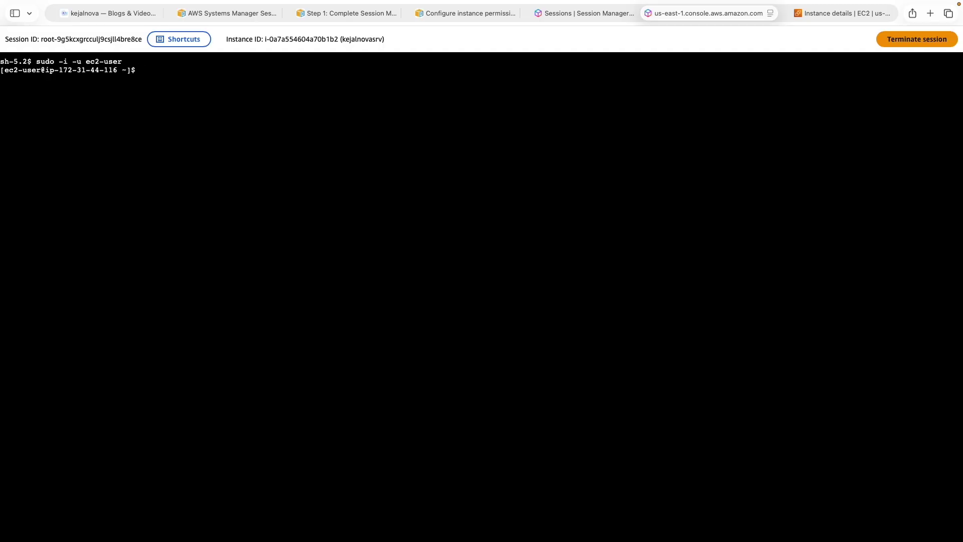
type("ls")
key("Return")
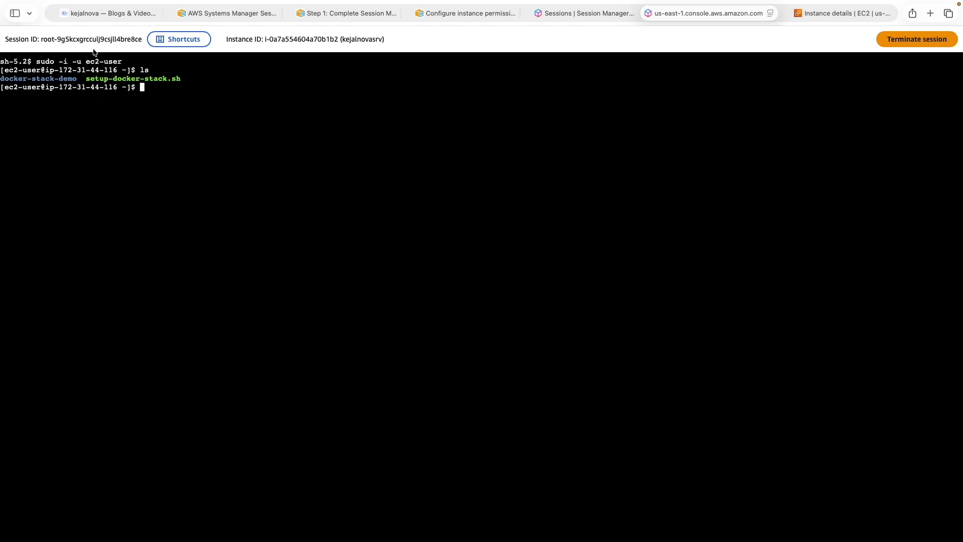
left_click_drag(84, 62, 122, 63)
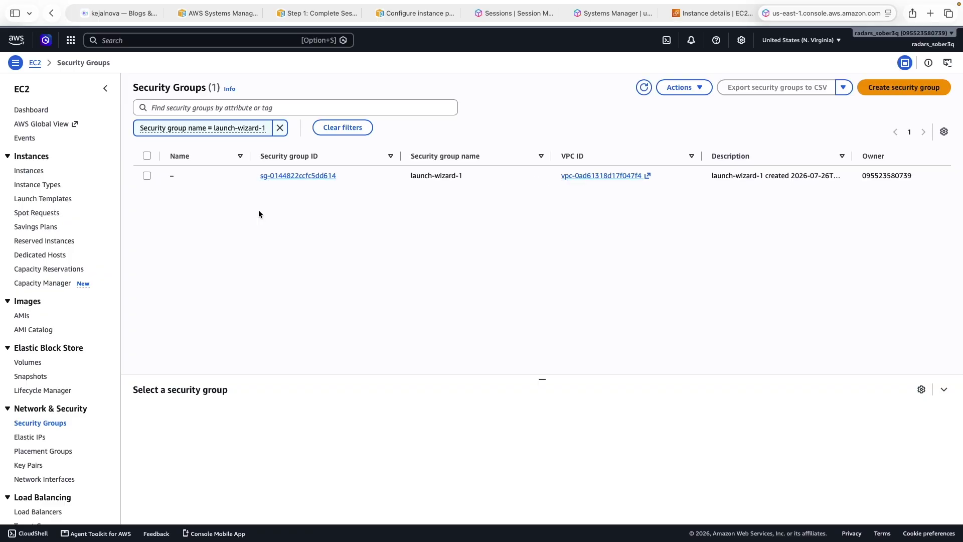
Delete the SSH port 22 inbound rule from the launch-wizard-1 security group and save the rules
left_click(308, 175)
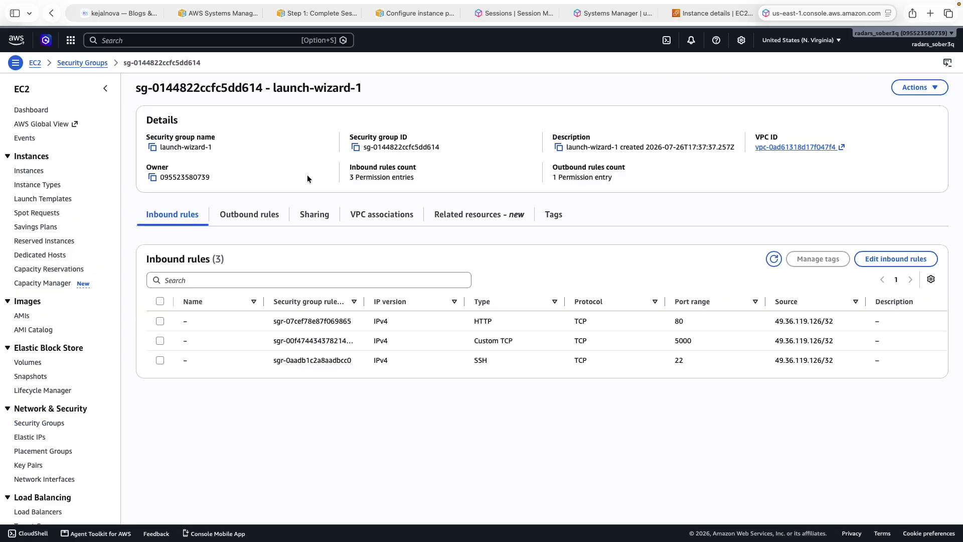
left_click(159, 360)
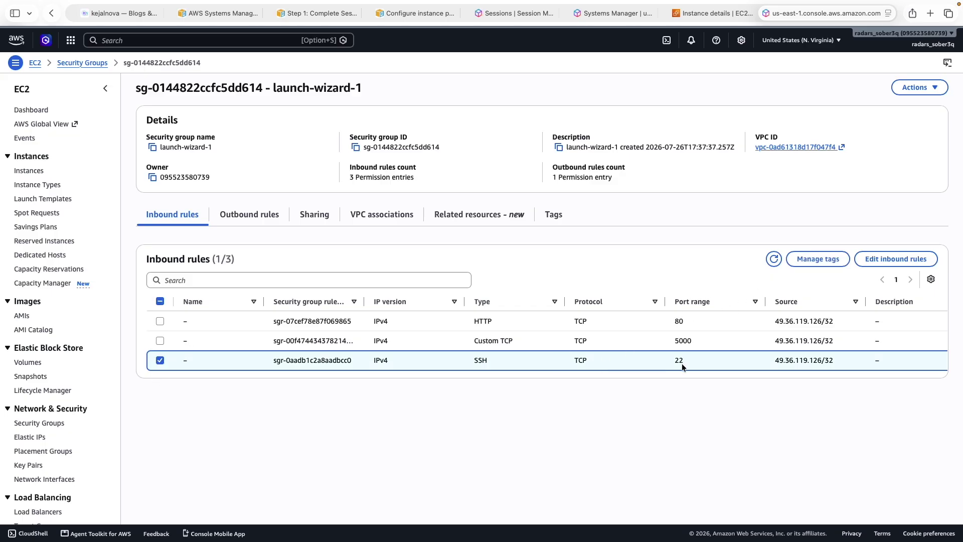
left_click(900, 260)
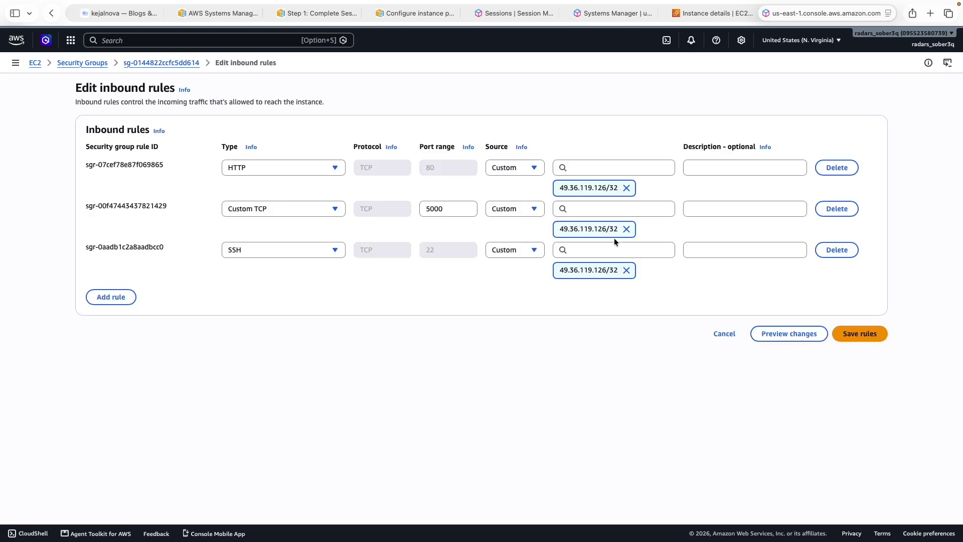
left_click(851, 251)
left_click(875, 293)
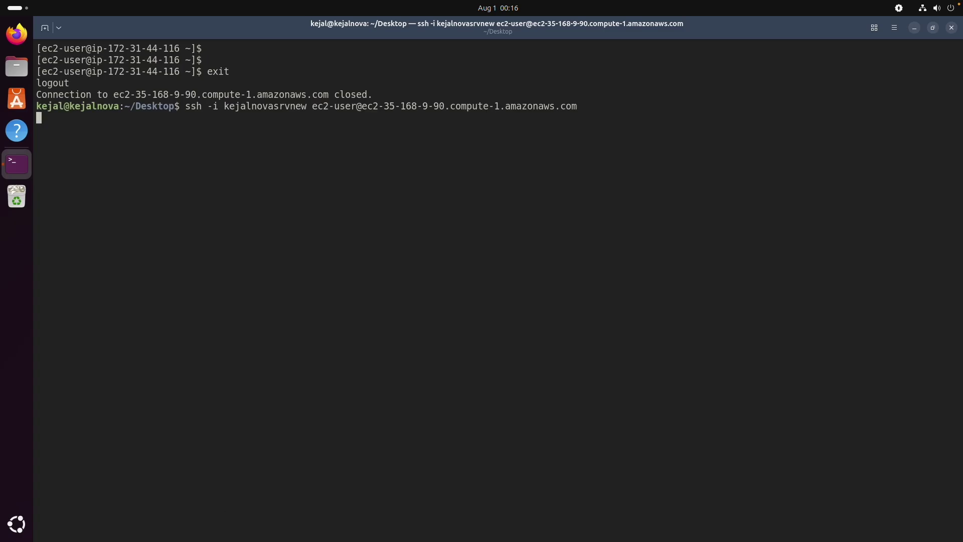
key("Return")
left_click_drag(185, 108, 580, 106)
left_click(225, 156)
Switch back to Safari, look at the security group and instance pages, and return to the kejalnovasrv browser session
mouse_move(128, 539)
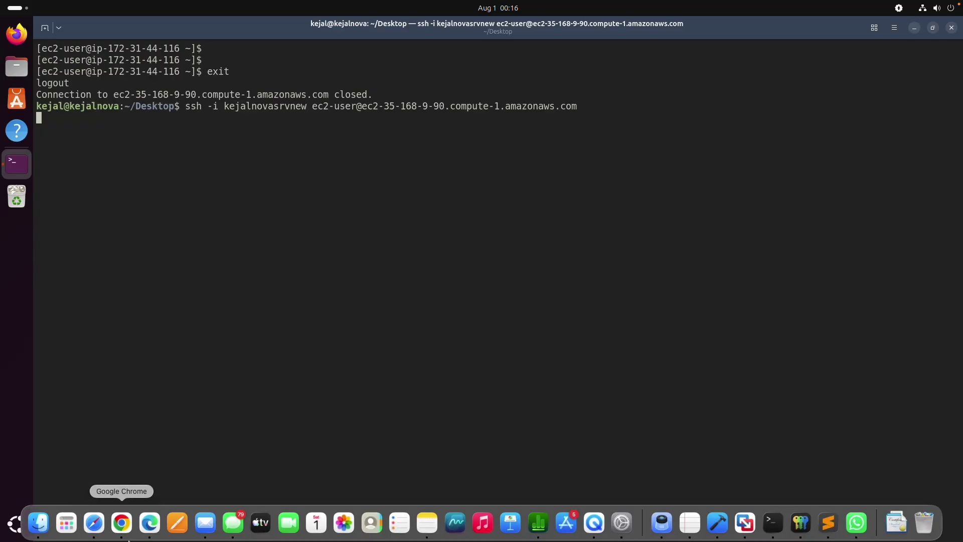
left_click(100, 528)
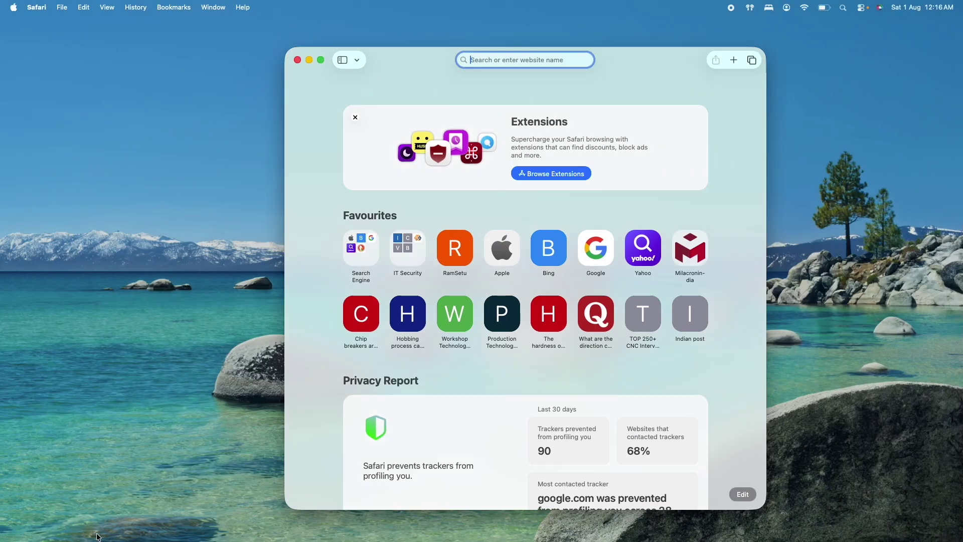
left_click(92, 527)
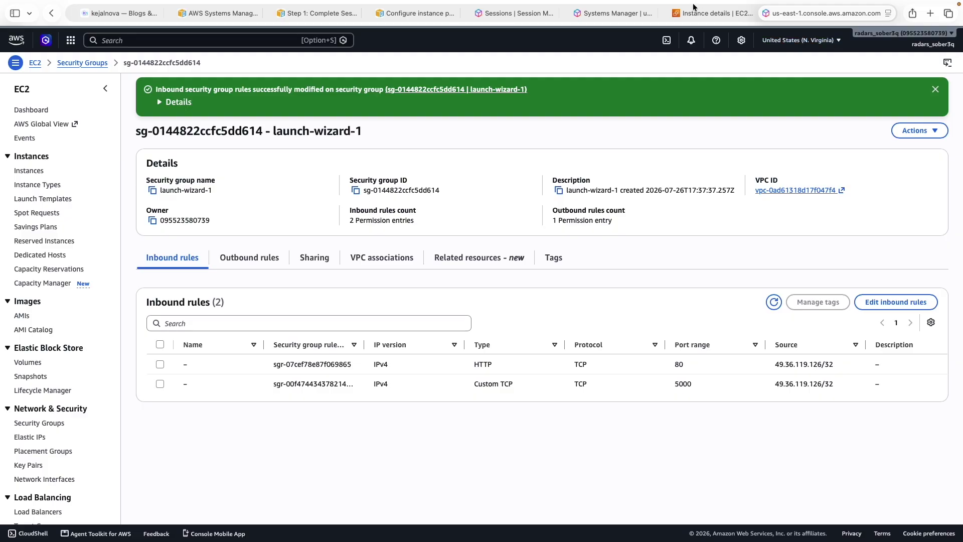
left_click(712, 11)
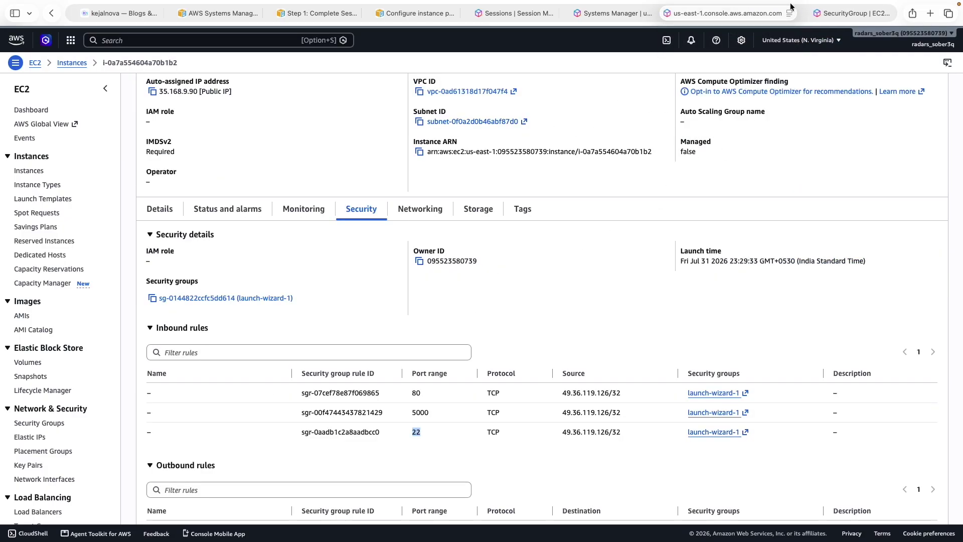
left_click(615, 15)
left_click(331, 169)
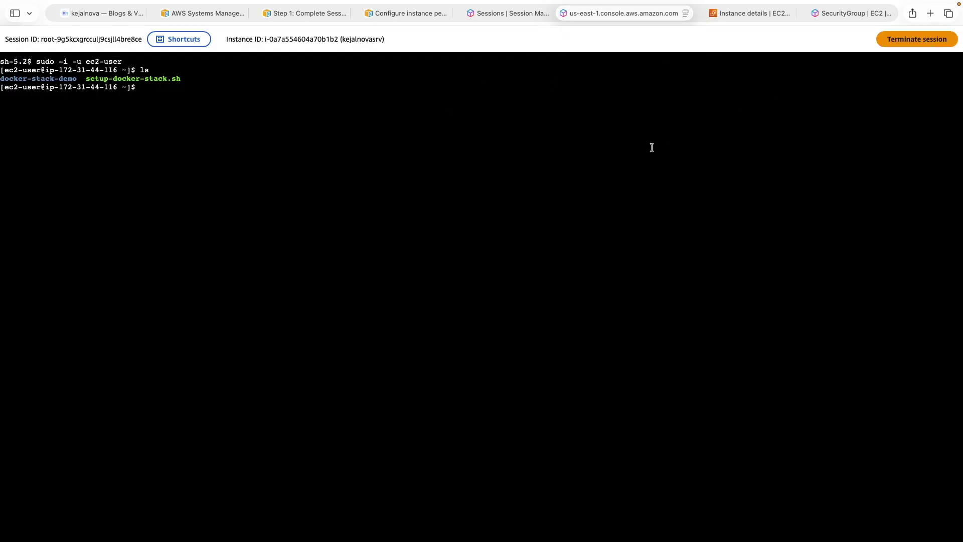
Exit the ec2-user shell and the session shell, and close the terminated session
type("exit")
key("Return")
type("exit")
key("Return")
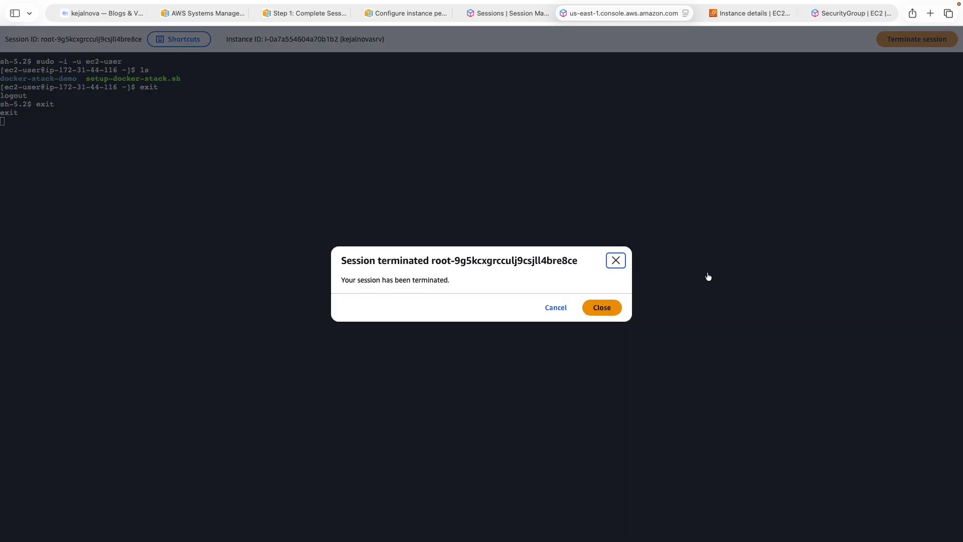
left_click(609, 307)
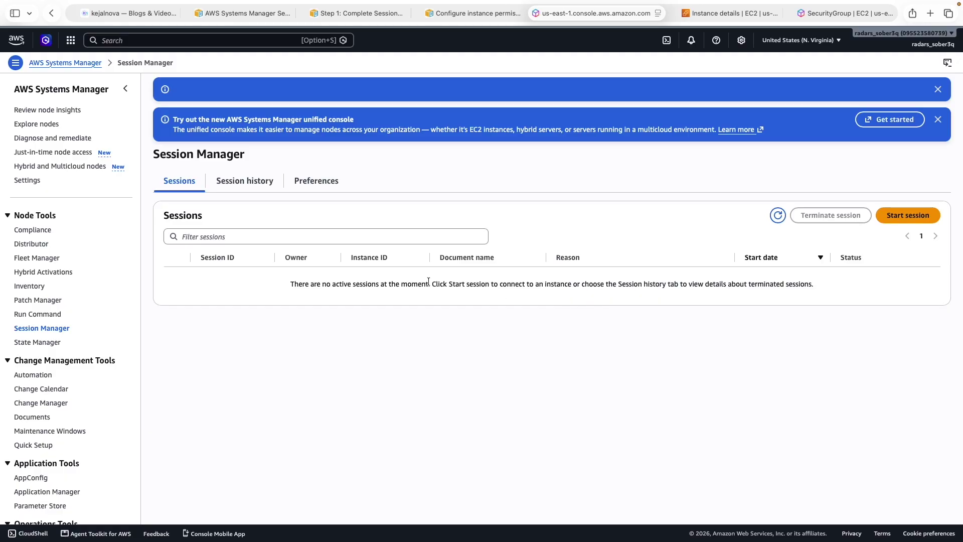
Start a new Session Manager session on the kejalnovasrv instance
left_click(895, 219)
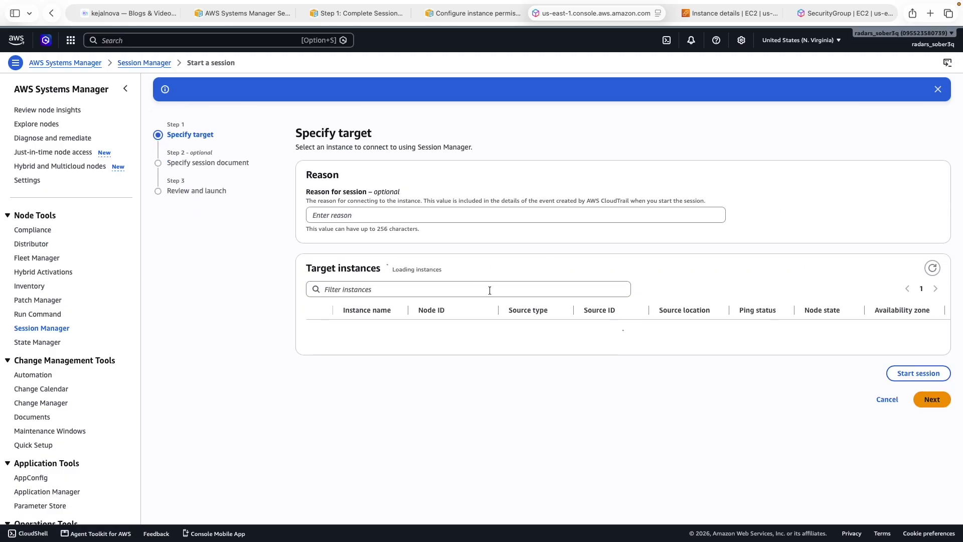
left_click(320, 330)
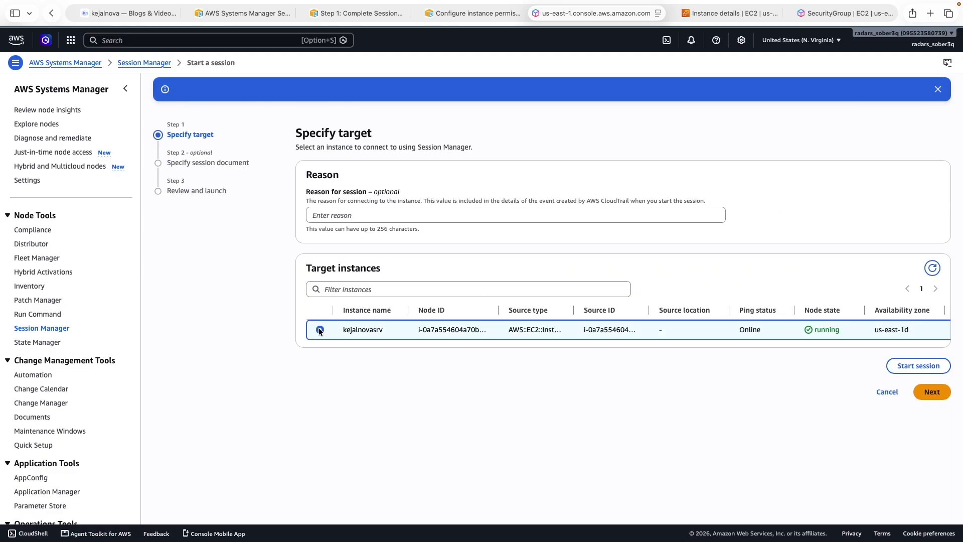
left_click(918, 366)
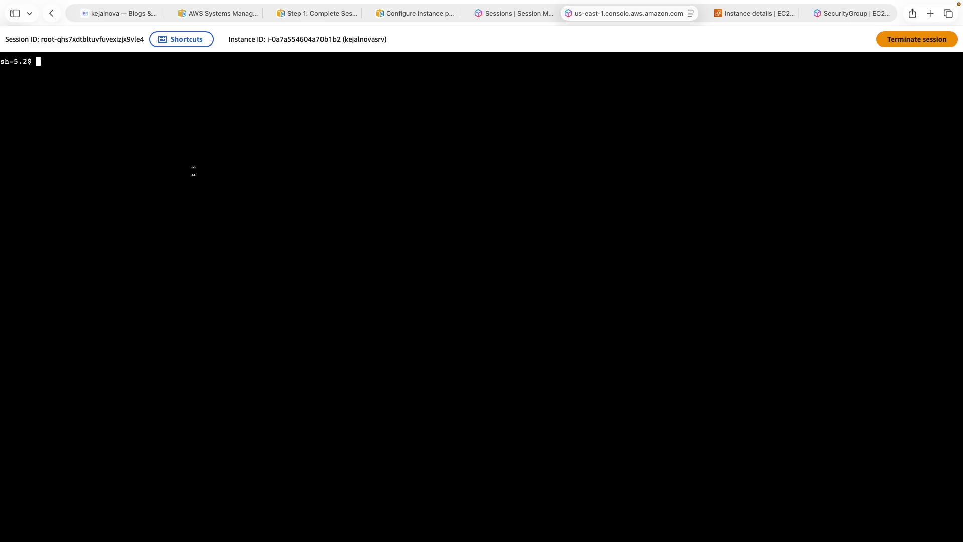
Run sudo -i -u ec2-user in the new session and enter a couple of blank lines at its prompt
type("exit")
key("Up")
key("Return")
key("Return")
key("Return")
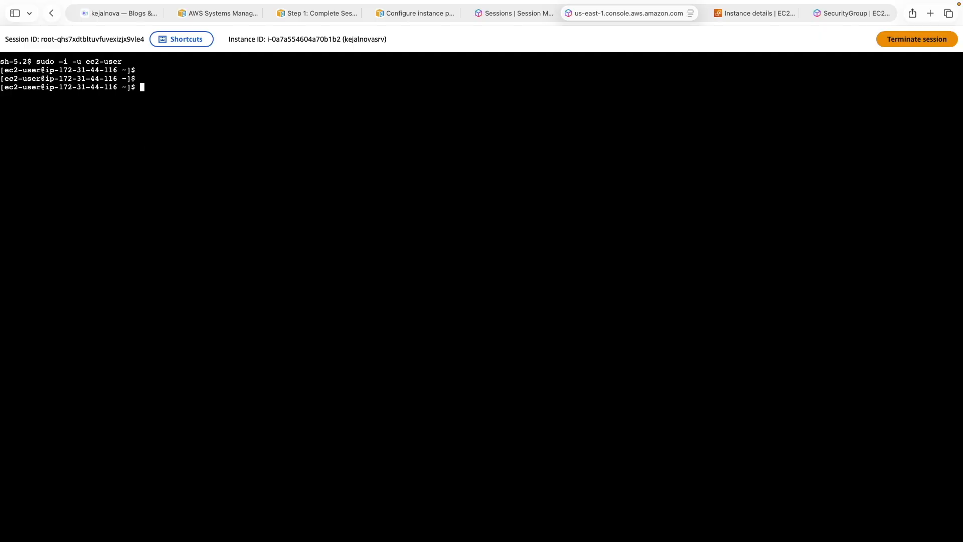
Go to the kejalnova.com homepage and start the Docker Fundamental quiz from its docker practice tests
left_click(119, 15)
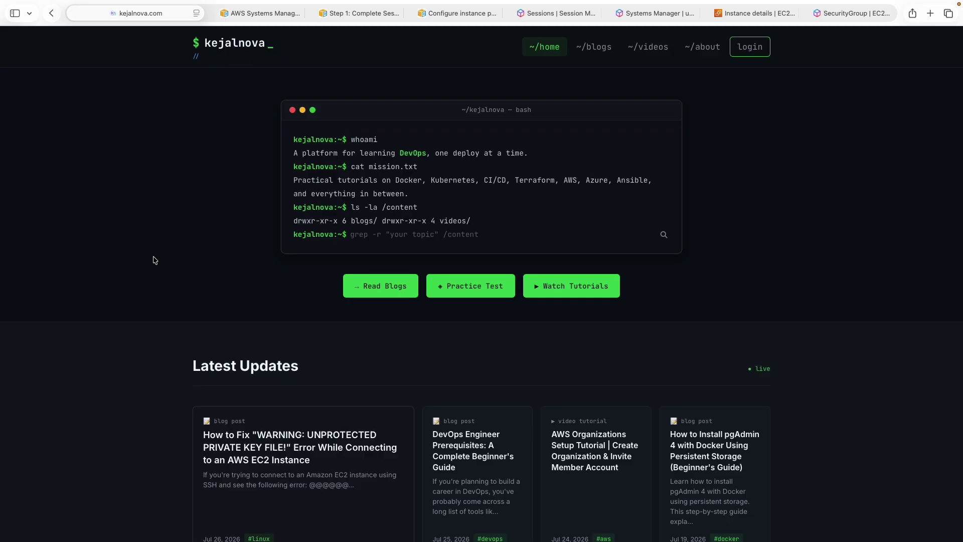
scroll(155, 260, "down", 2)
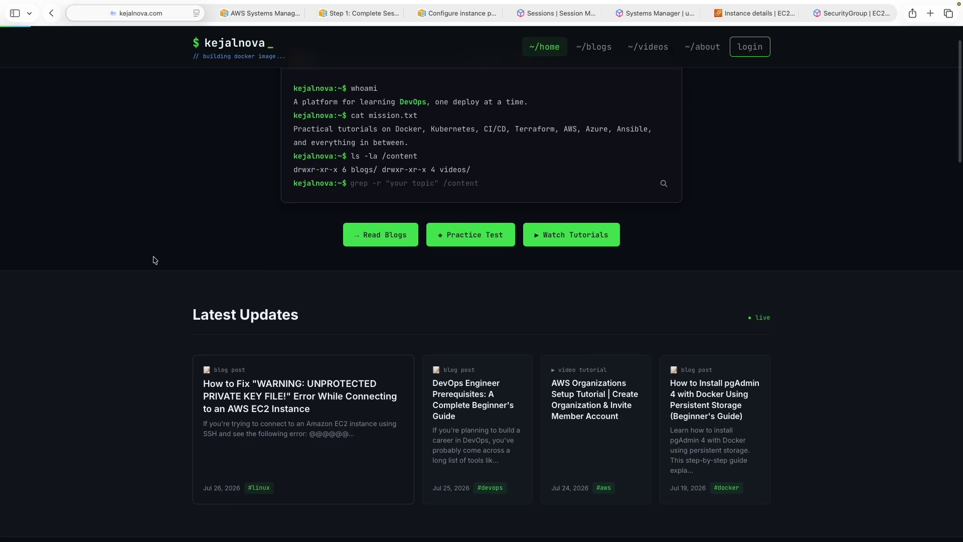
scroll(155, 260, "up", 2)
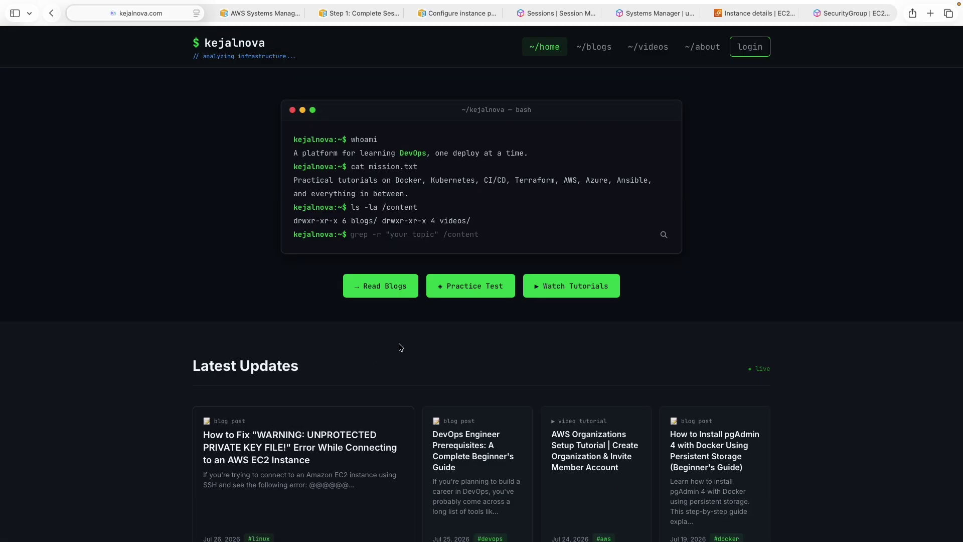
left_click(465, 296)
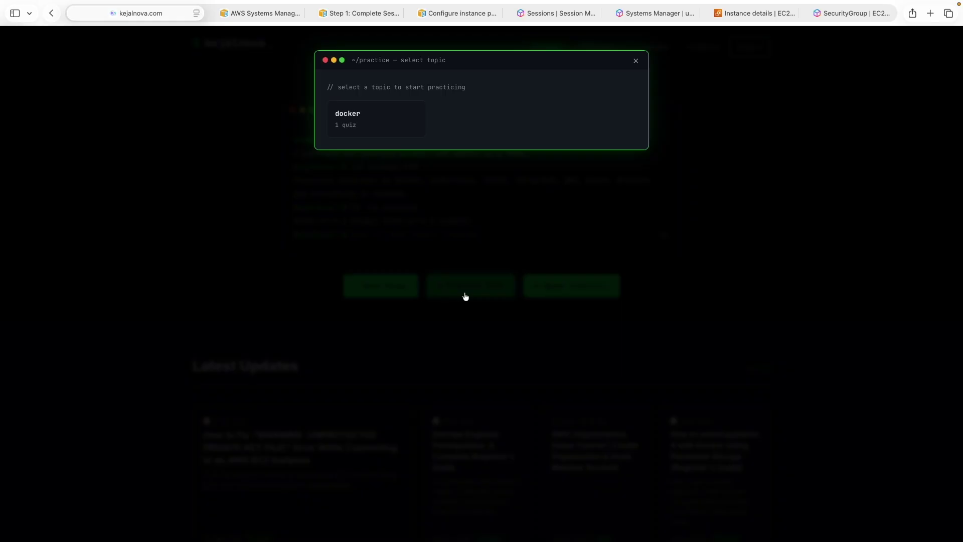
left_click(382, 132)
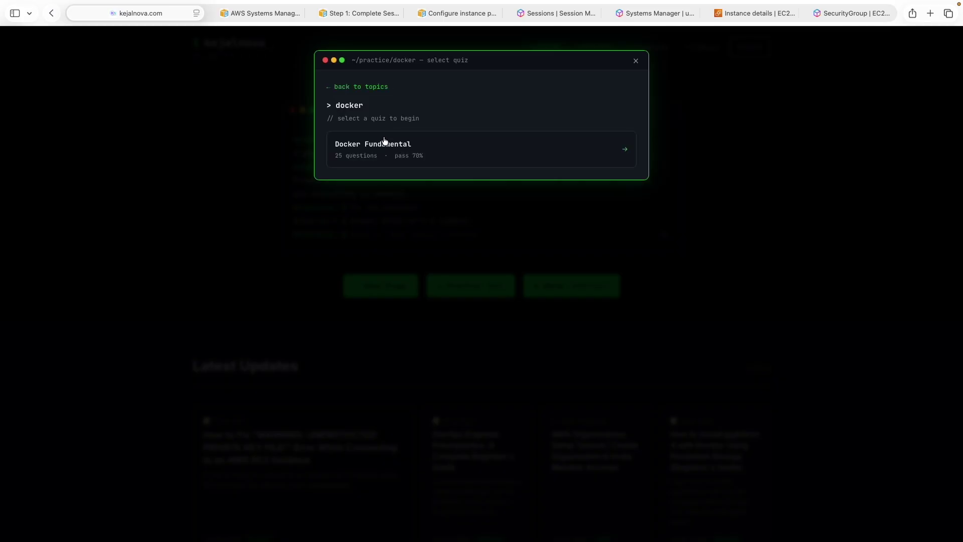
left_click(392, 155)
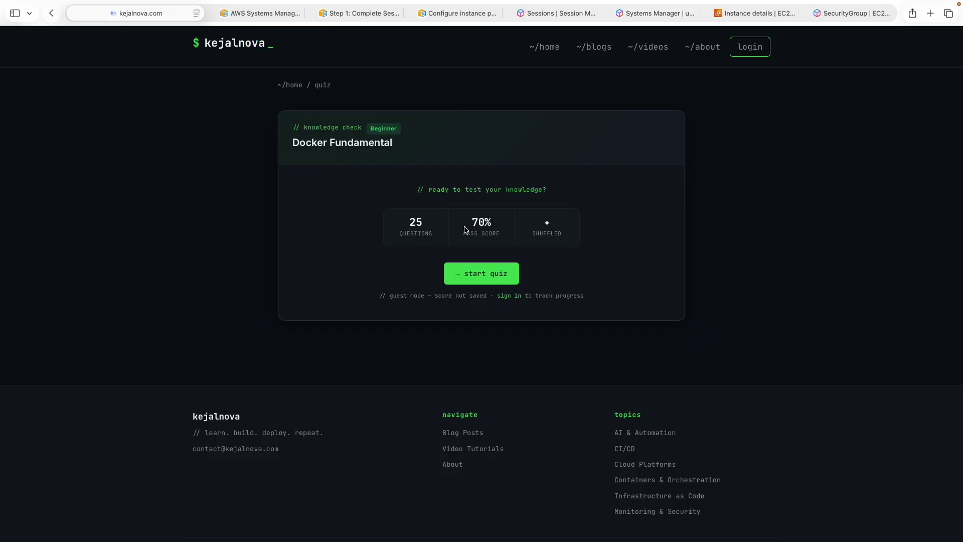
left_click(464, 273)
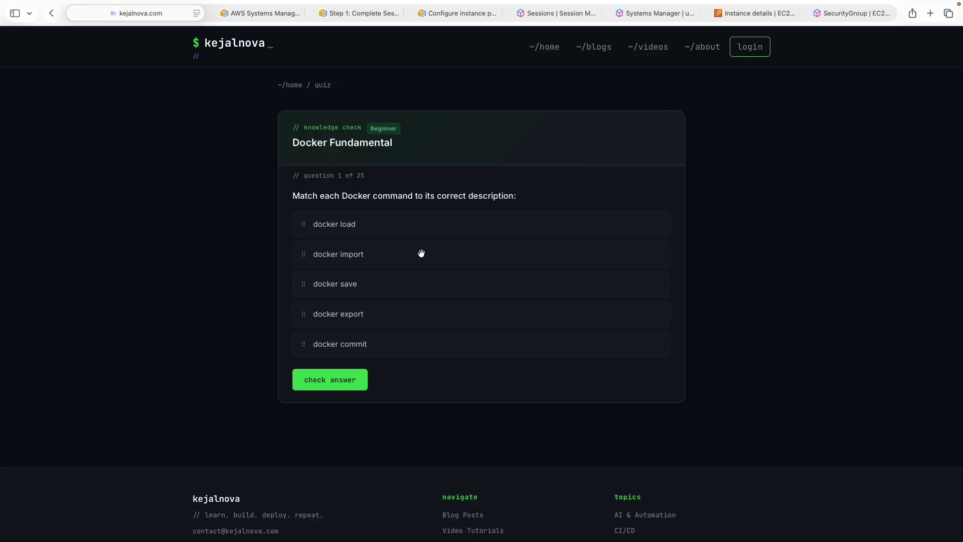